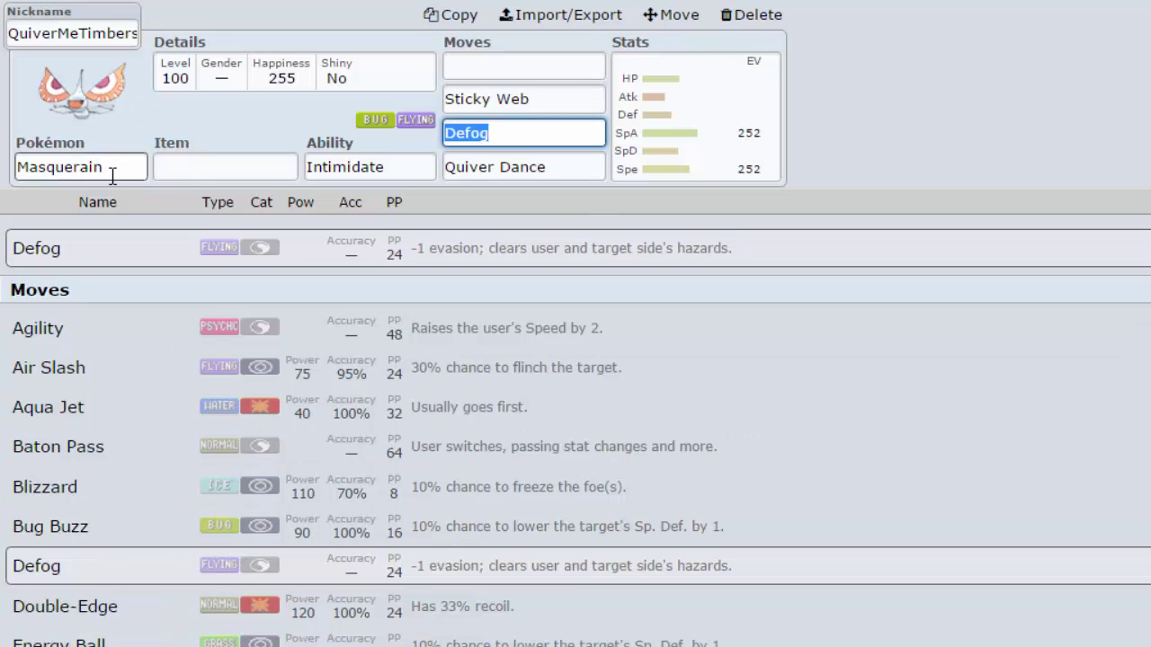
# Step: Review Masquerain's full list of available moves, including the usually useless ones
pyautogui.click(89, 27)
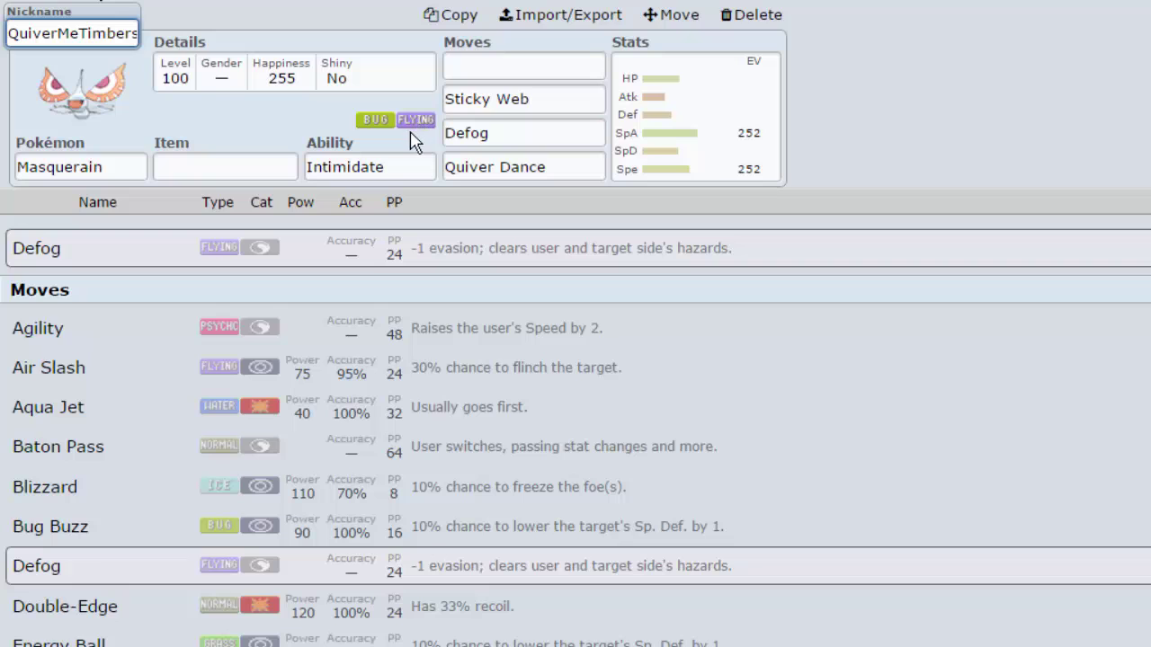
pyautogui.click(548, 96)
pyautogui.click(73, 33)
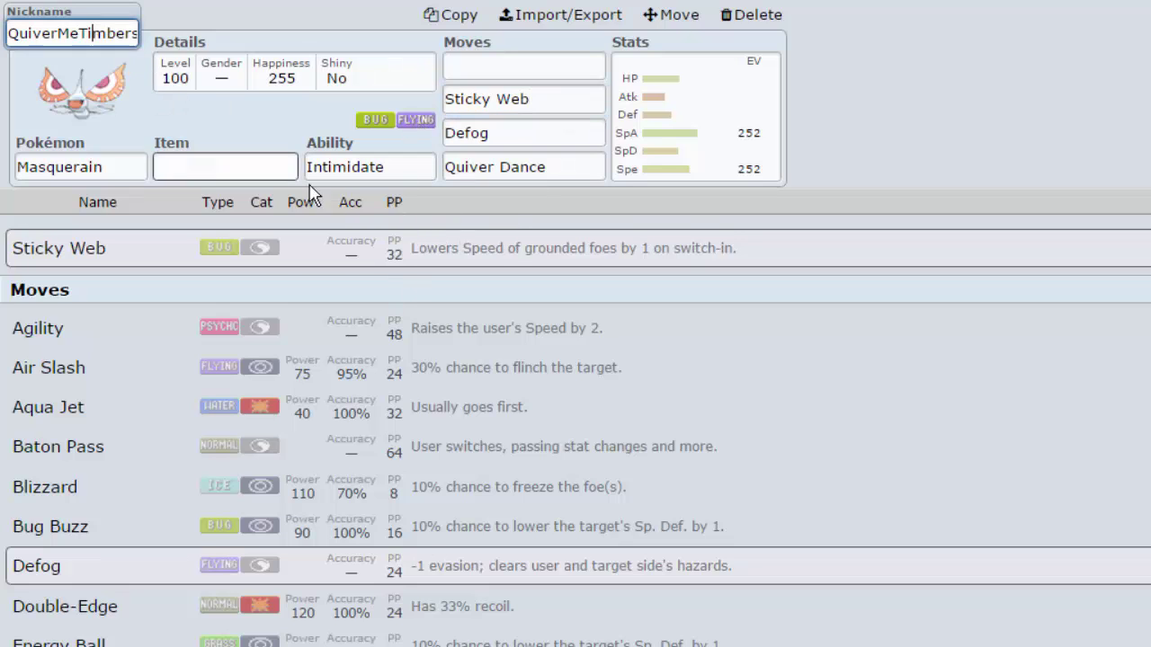
pyautogui.scroll(-5, 349, 395)
pyautogui.scroll(-5, 349, 409)
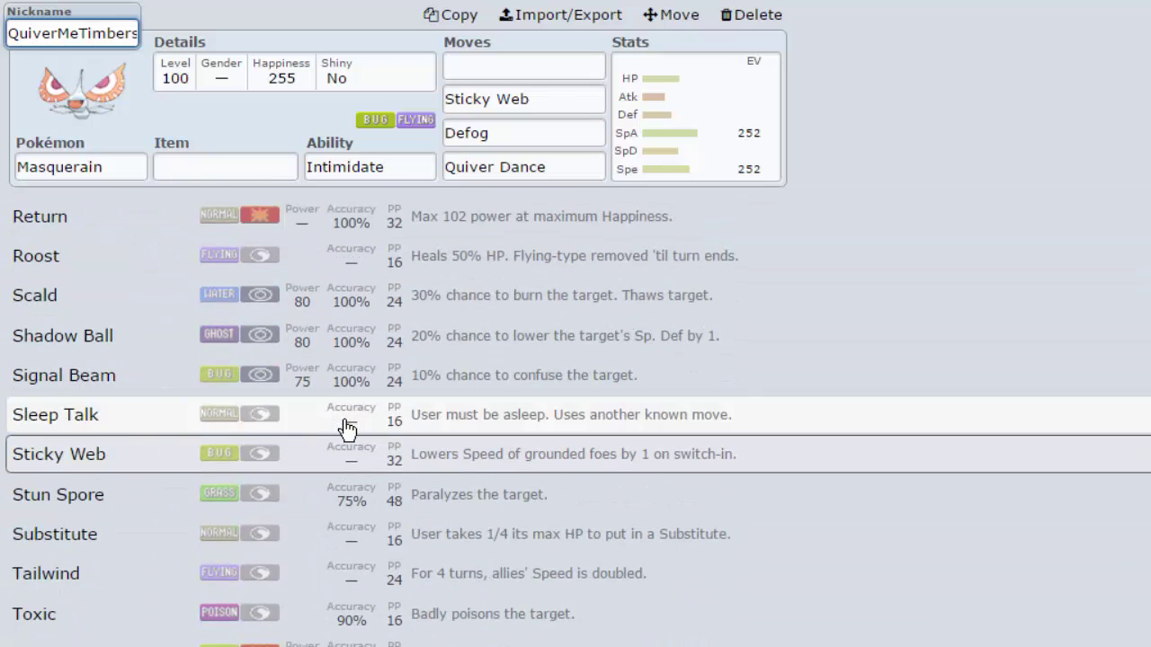
pyautogui.scroll(-5, 347, 429)
pyautogui.scroll(-4, 347, 432)
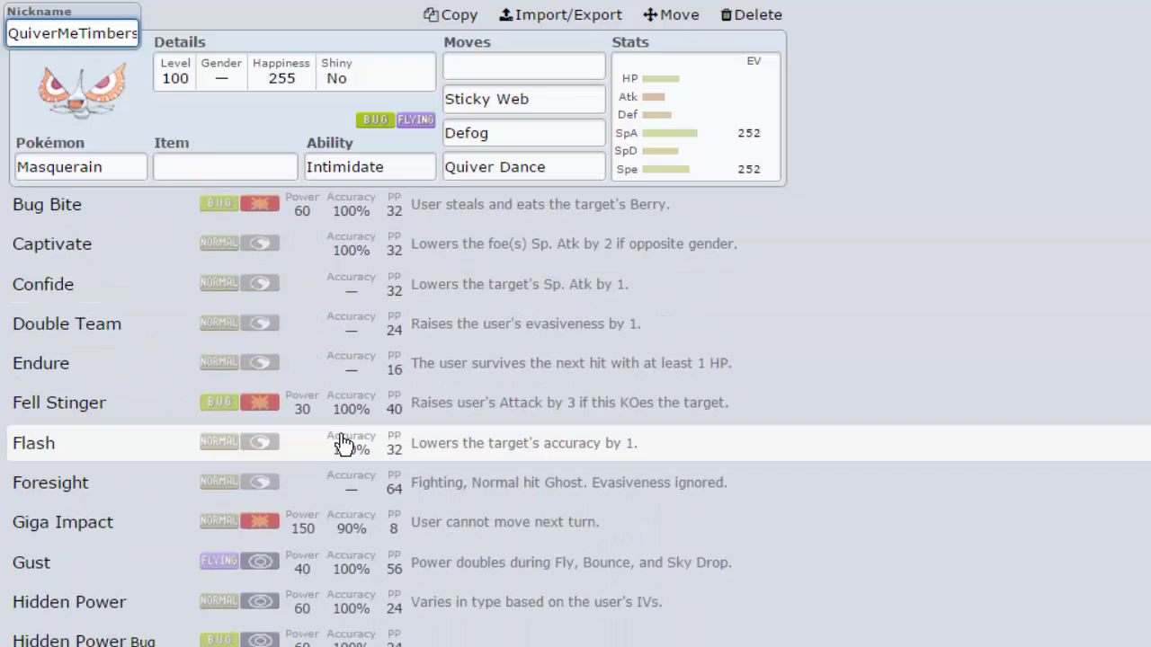
pyautogui.scroll(-15, 346, 445)
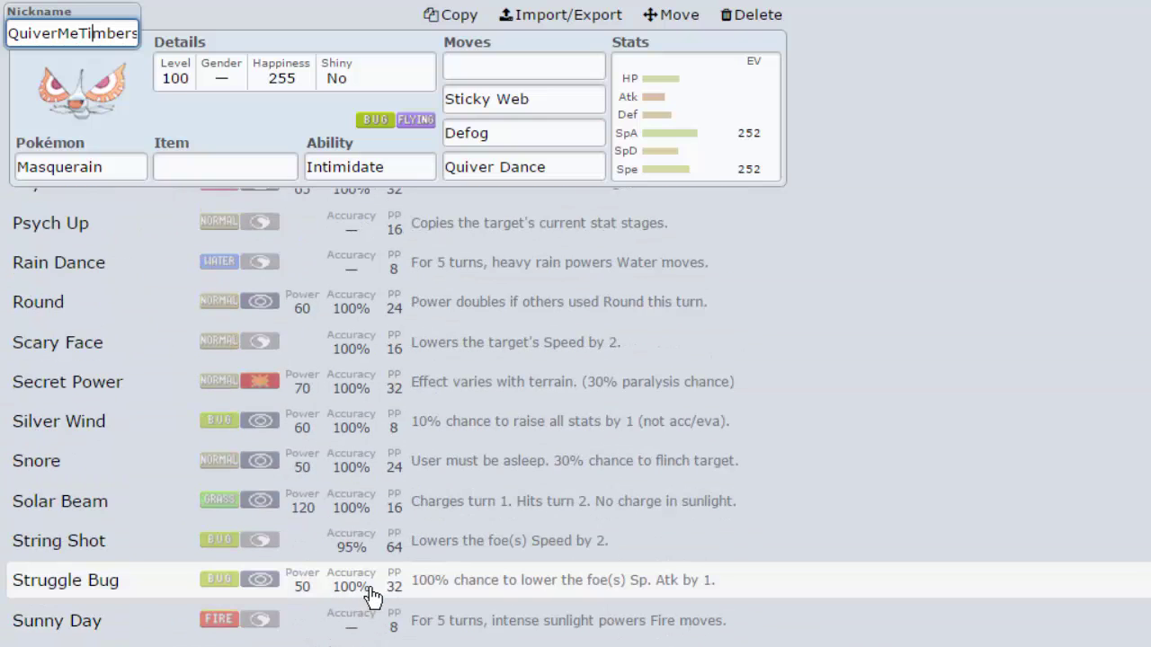
pyautogui.scroll(3, 373, 595)
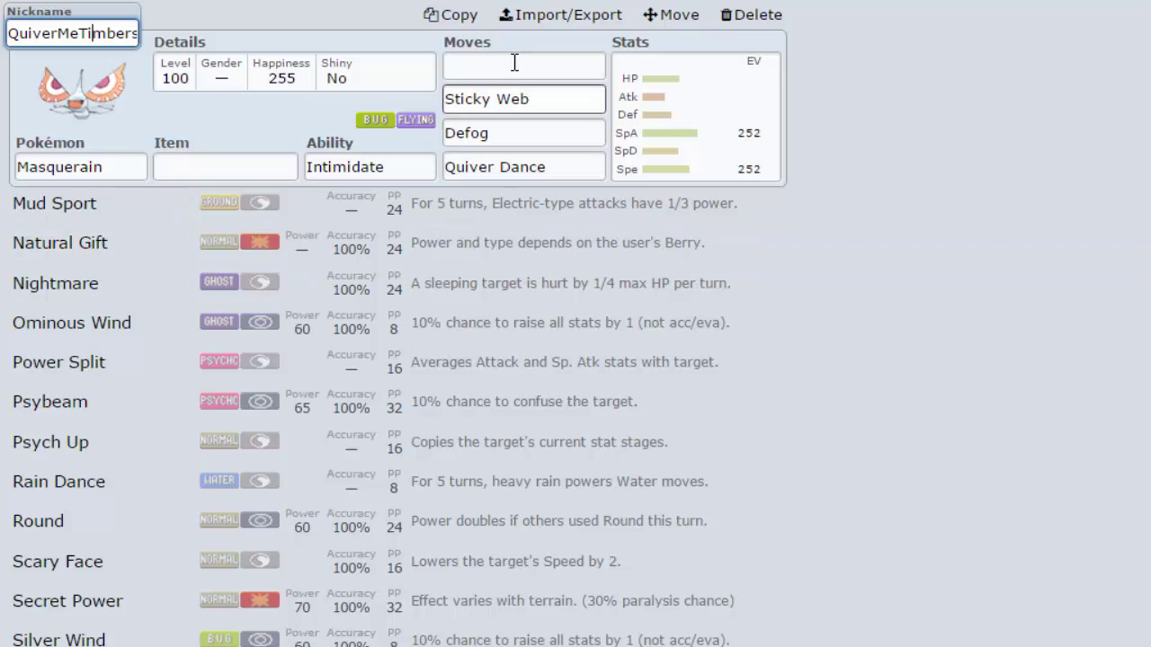
# Step: Look through the move candidates for Masquerain's empty first slot and check its ability options
pyautogui.click(514, 61)
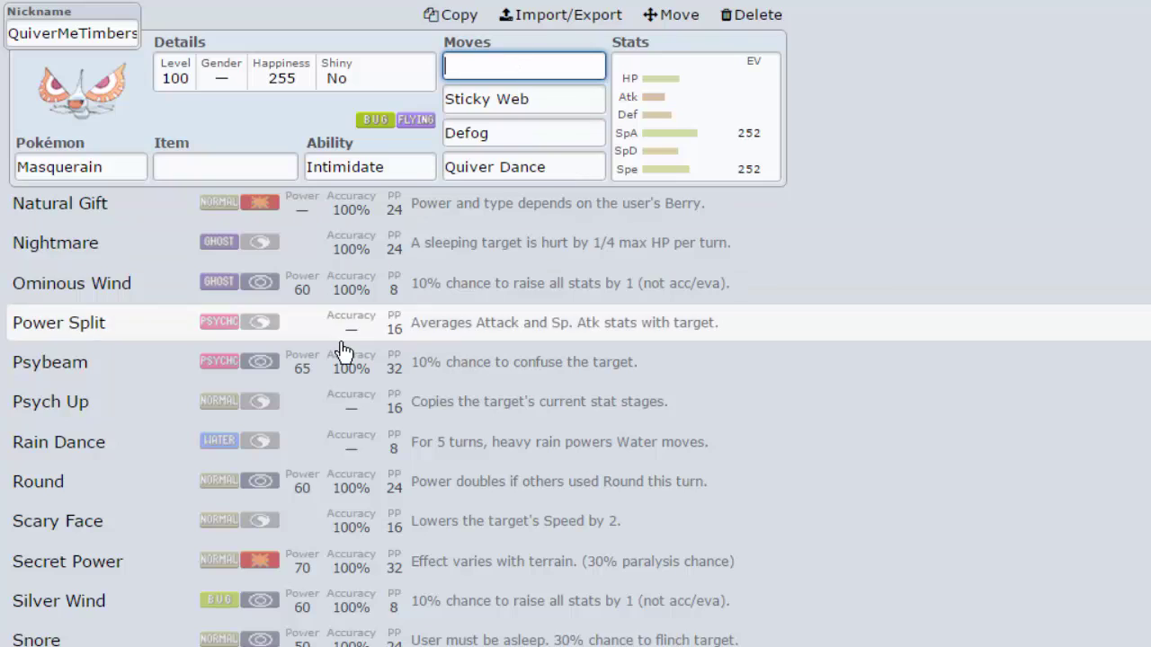
pyautogui.scroll(8, 347, 381)
pyautogui.scroll(15, 360, 341)
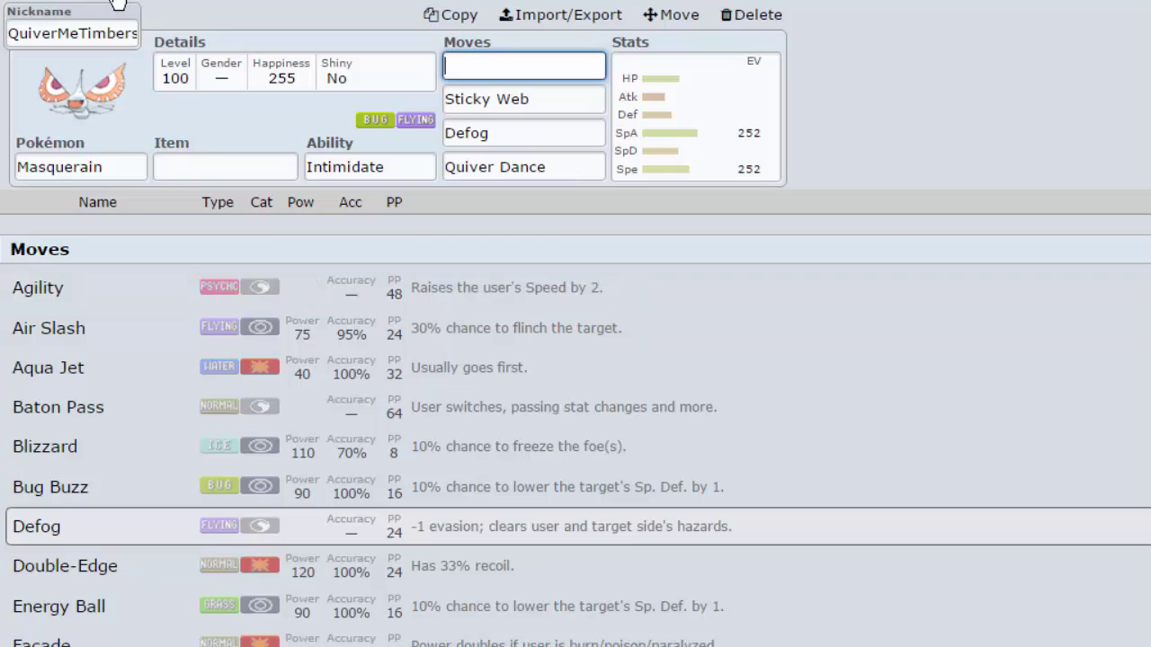
pyautogui.click(87, 33)
pyautogui.click(465, 68)
pyautogui.click(44, 33)
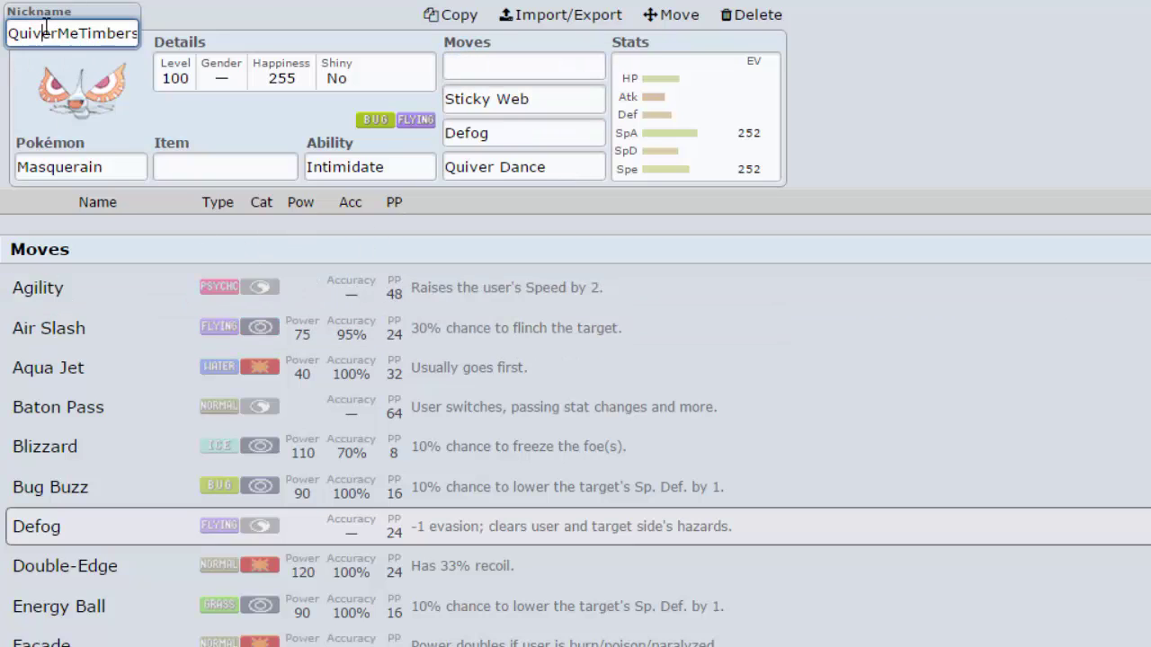
pyautogui.moveTo(24, 33); pyautogui.dragTo(547, 57)
pyautogui.click(547, 63)
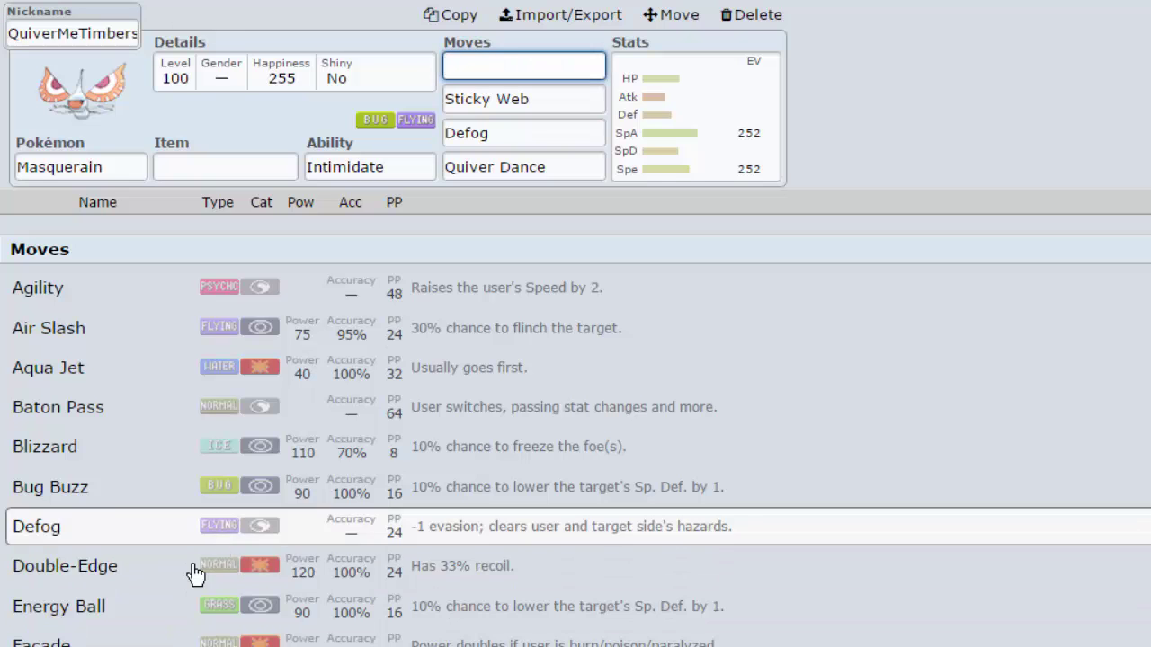
pyautogui.scroll(-4, 259, 450)
pyautogui.scroll(4, 259, 469)
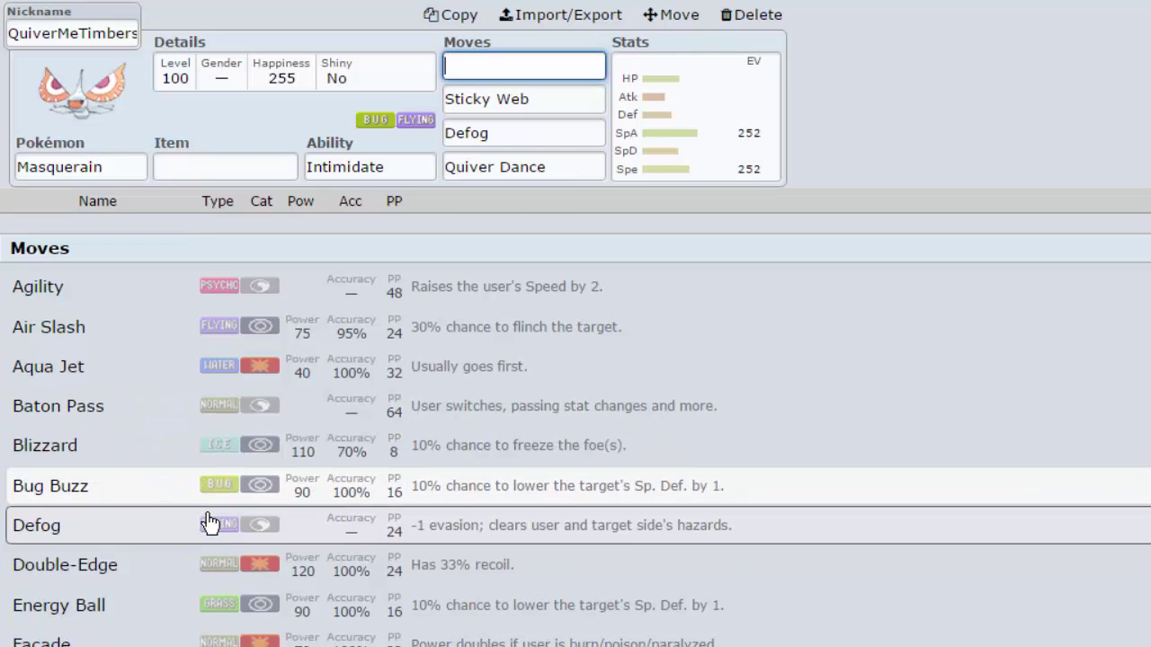
pyautogui.scroll(-5, 206, 521)
pyautogui.scroll(-5, 395, 558)
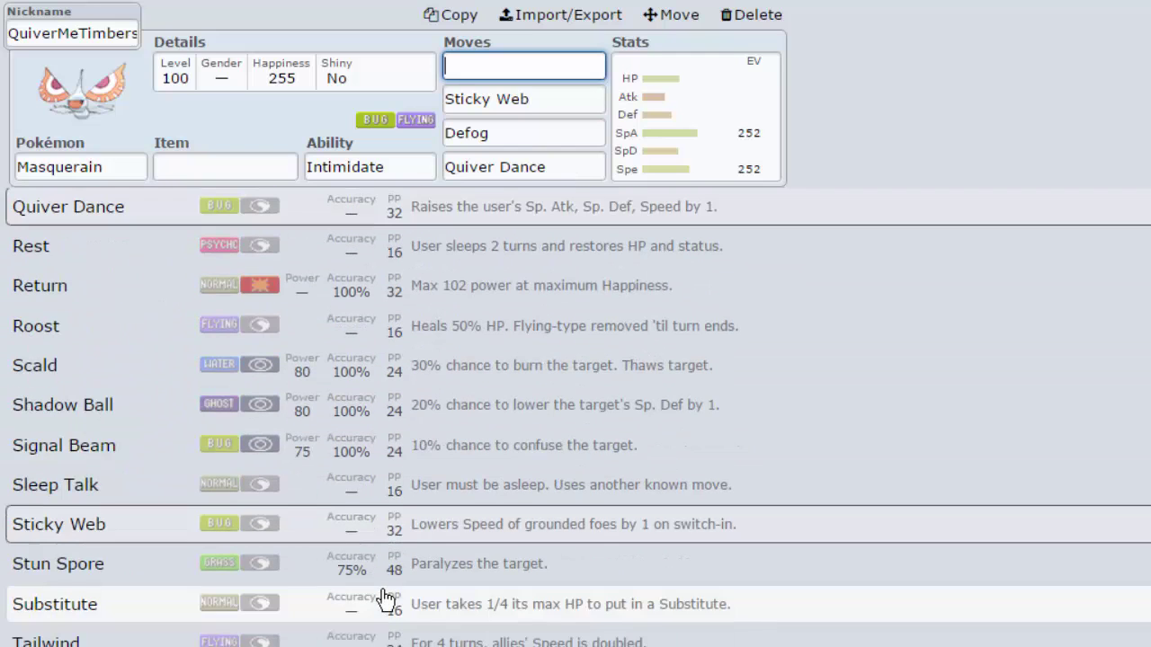
pyautogui.scroll(-1, 360, 539)
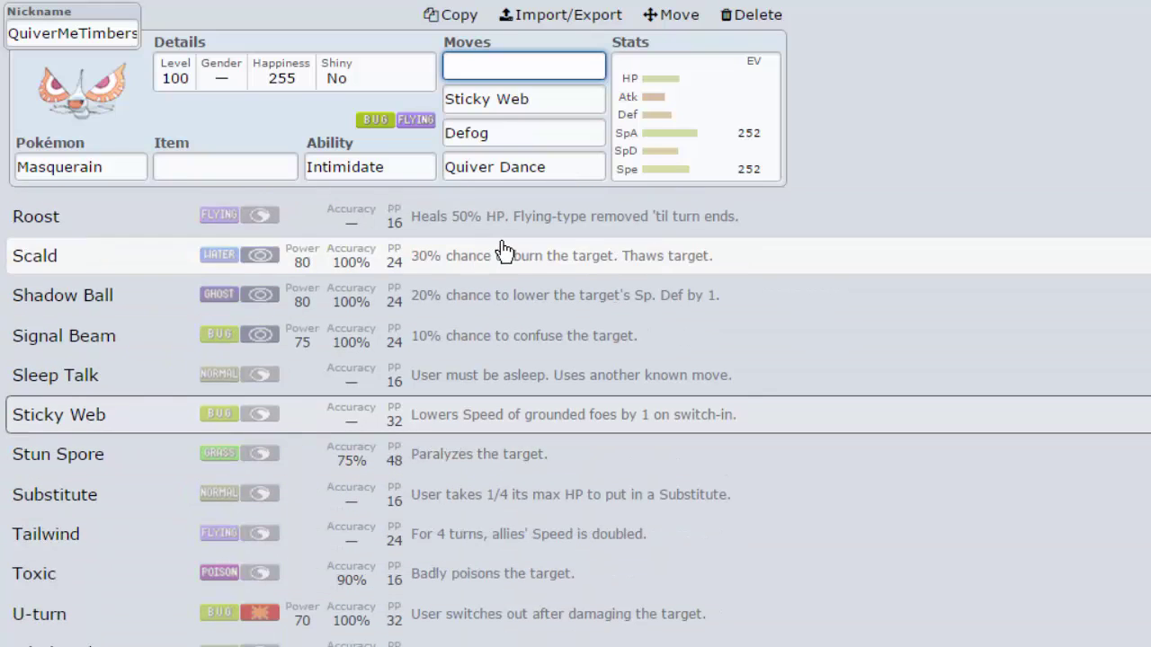
pyautogui.click(373, 169)
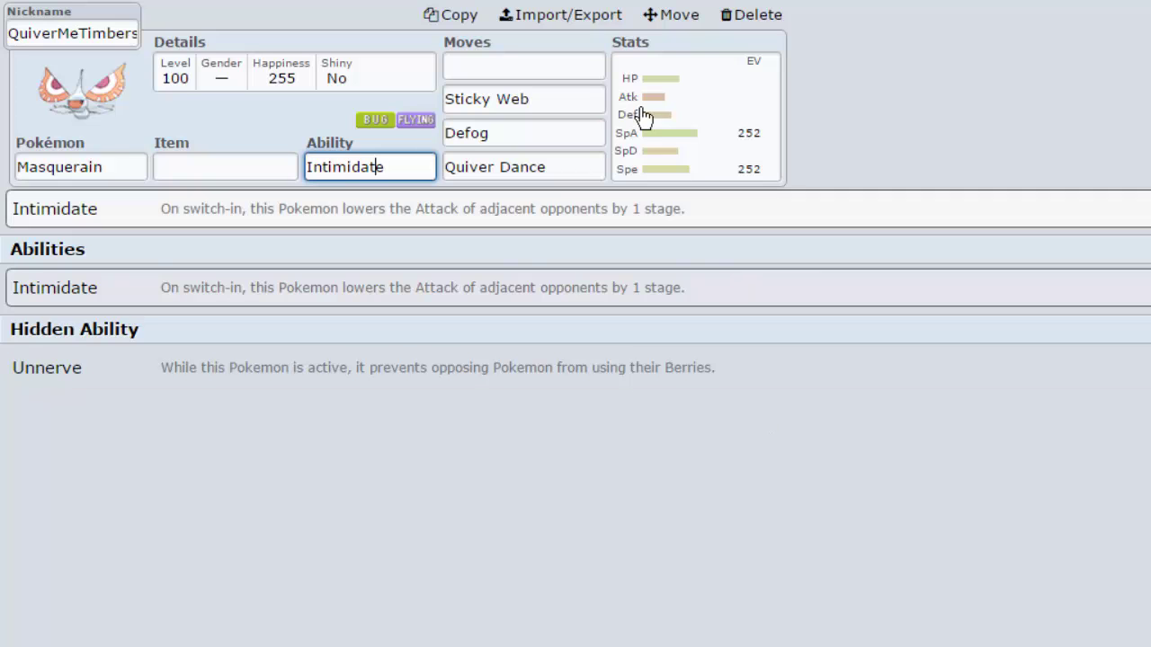
# Step: Check Flareon's base stats and look through the move candidates for its second slot
pyautogui.click(505, 68)
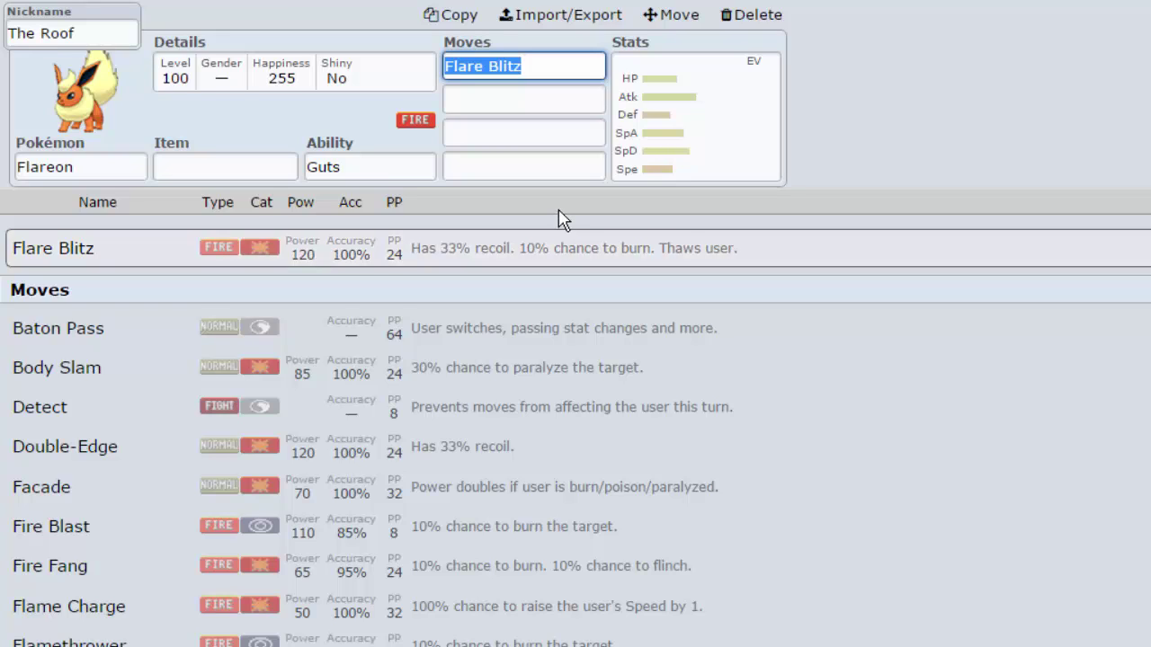
pyautogui.click(676, 81)
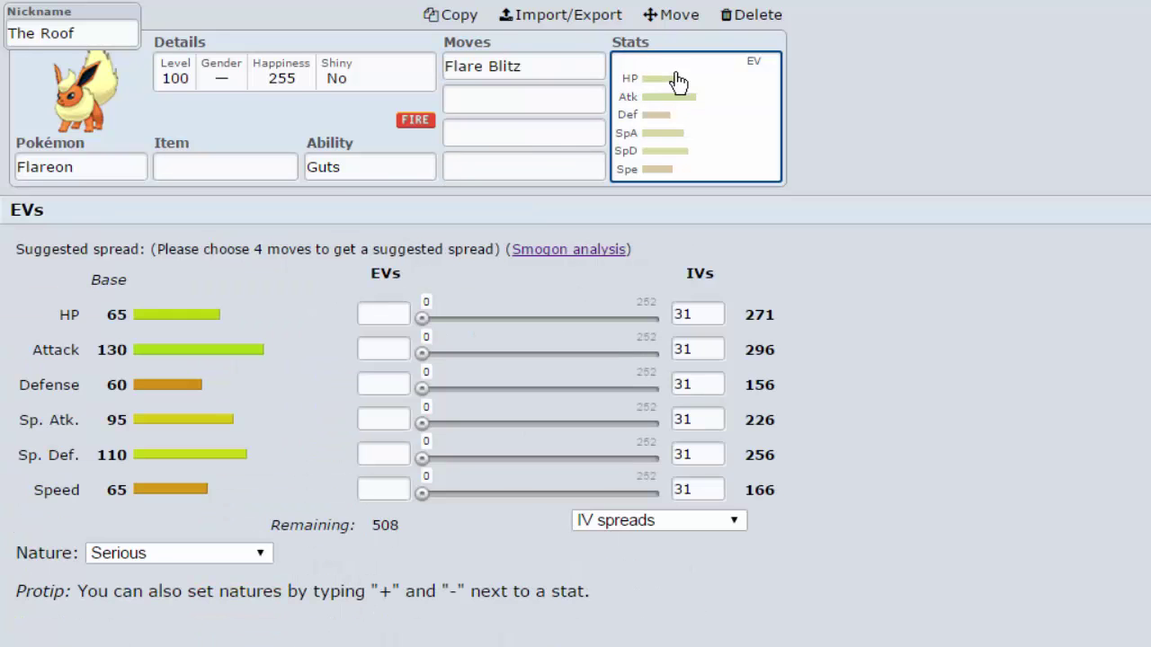
pyautogui.click(563, 84)
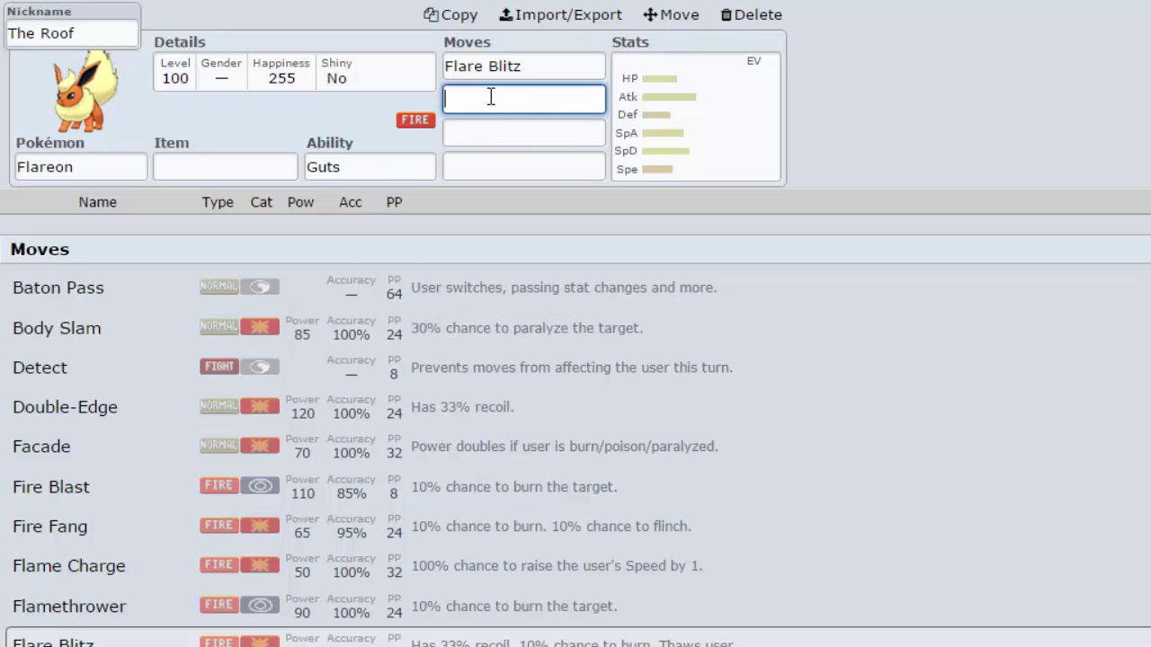
pyautogui.scroll(-3, 475, 256)
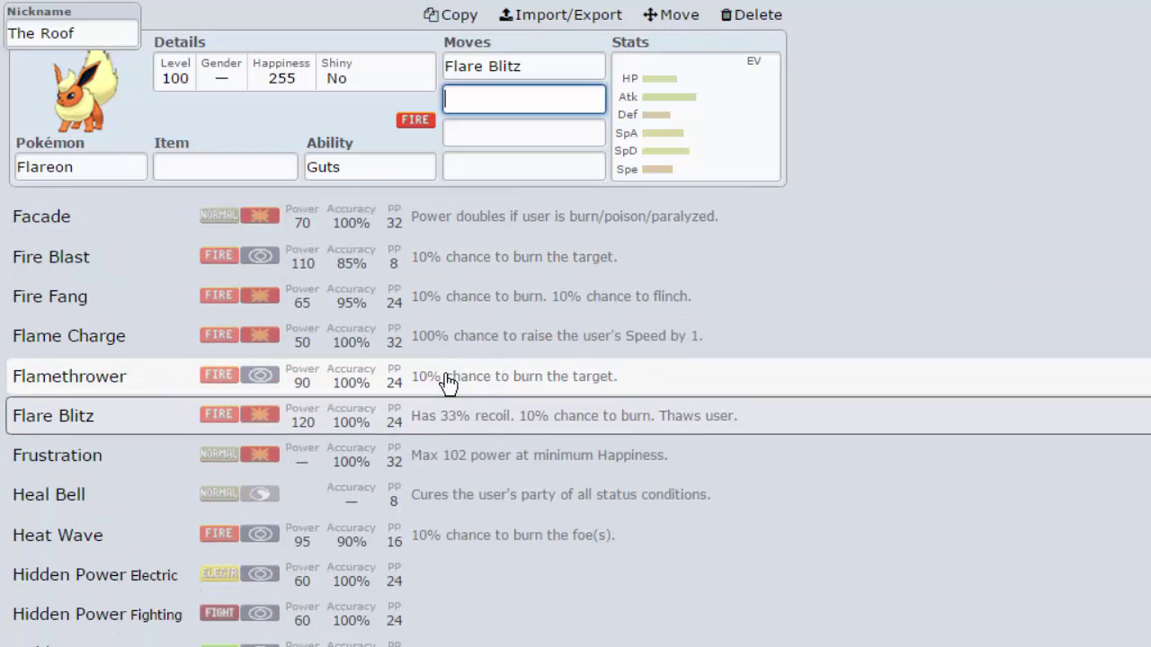
pyautogui.scroll(-15, 447, 381)
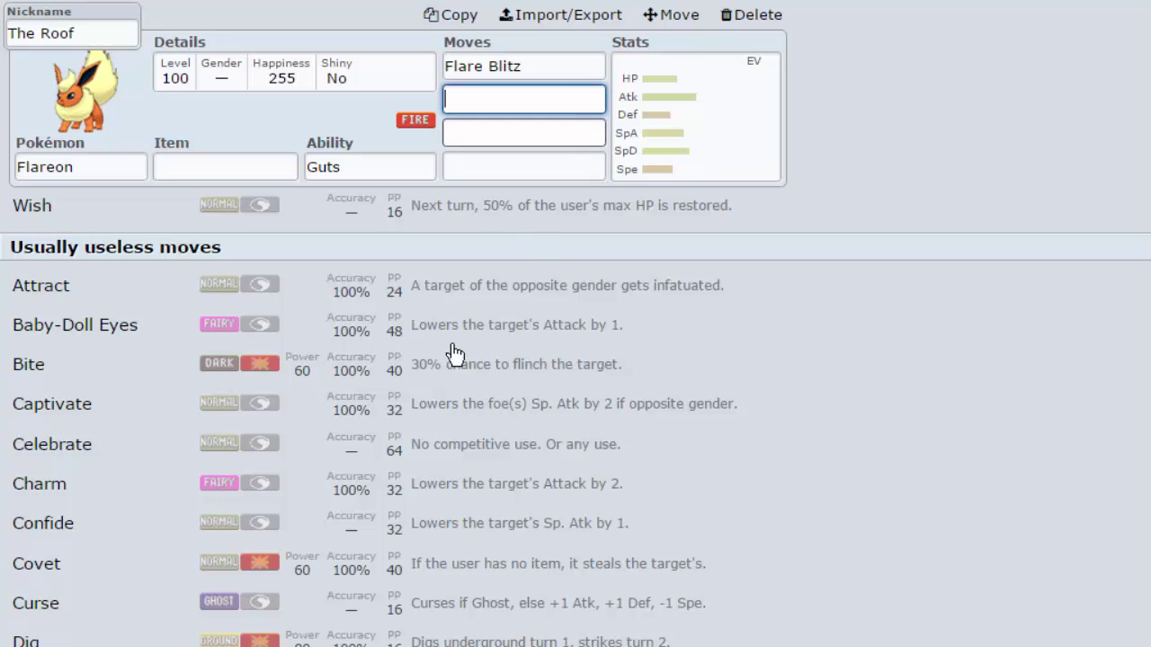
pyautogui.scroll(6, 372, 528)
pyautogui.scroll(5, 373, 532)
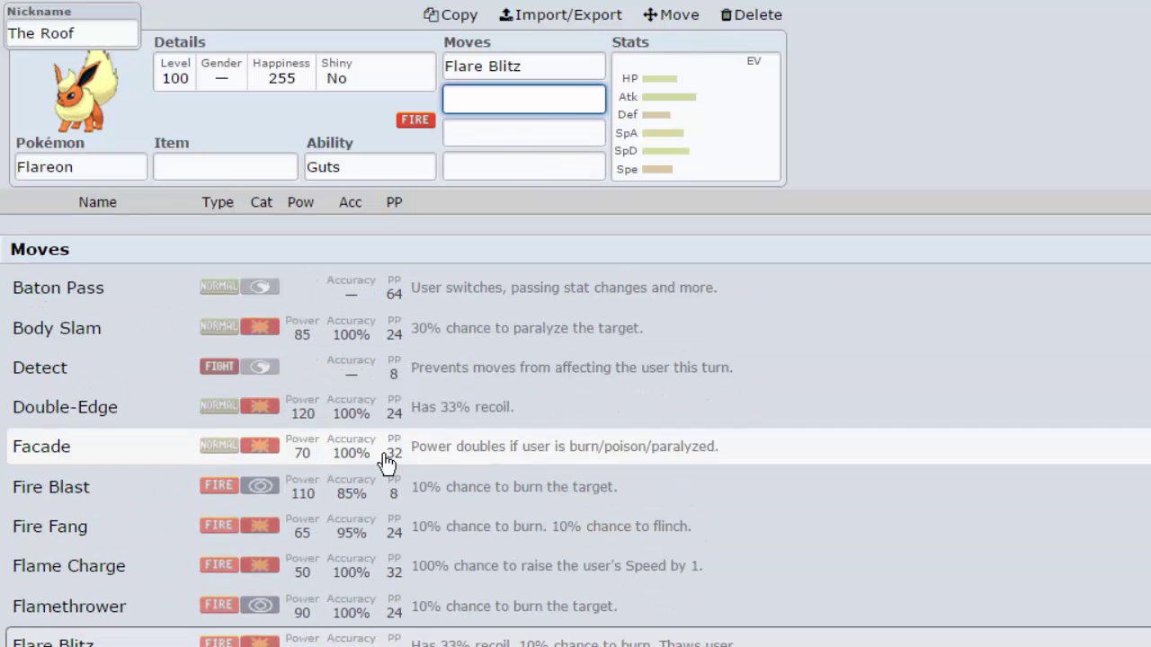
pyautogui.click(359, 167)
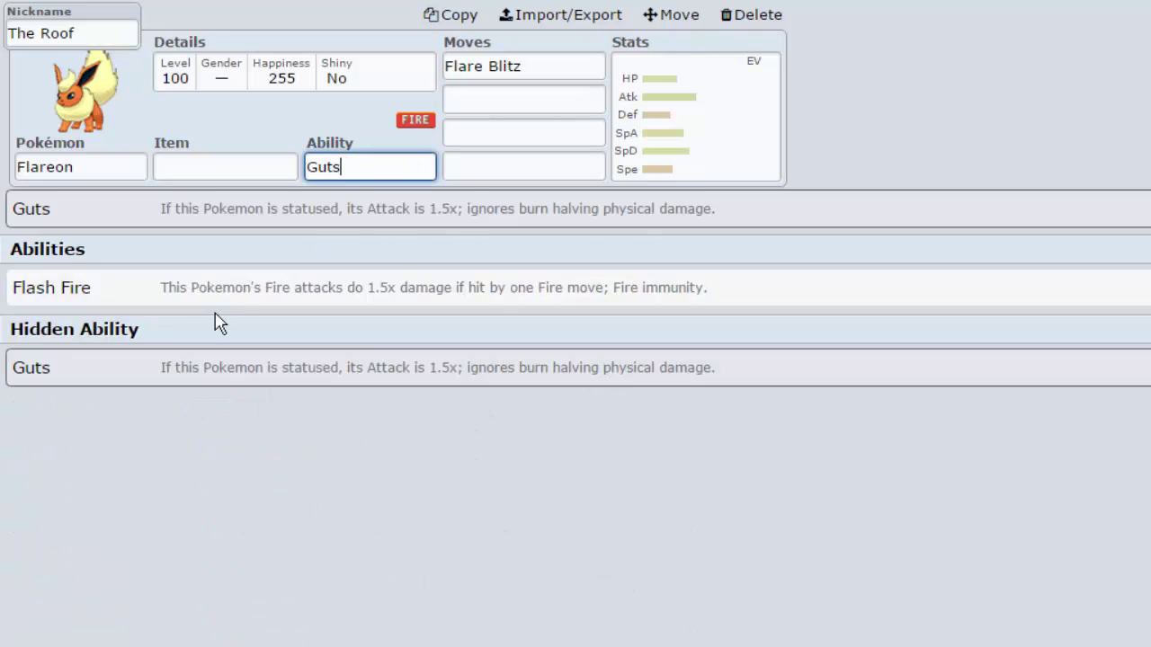
pyautogui.click(152, 306)
pyautogui.click(407, 169)
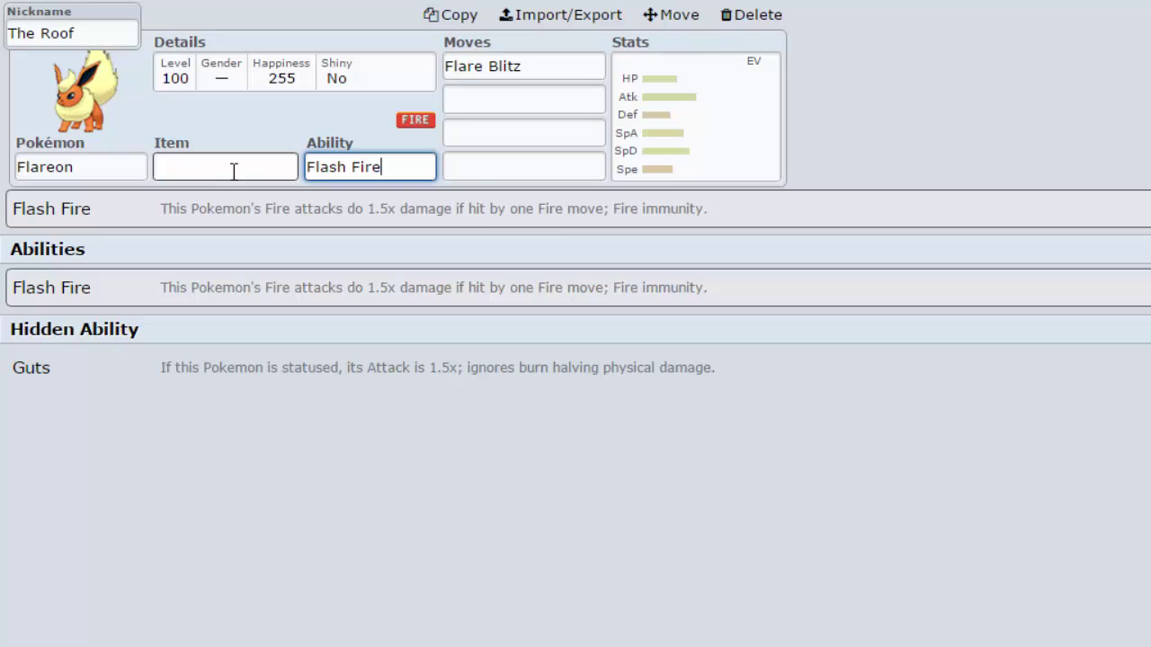
pyautogui.click(165, 371)
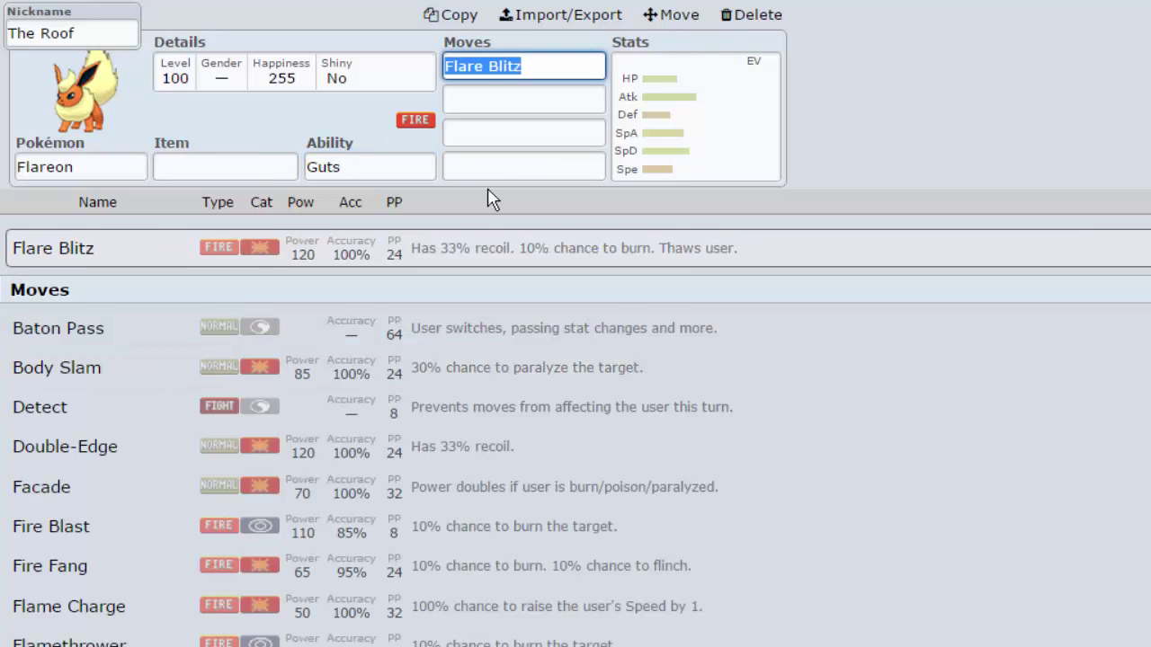
# Step: Allocate 248 HP and 252 Sp. Def. EVs to Flareon
pyautogui.click(508, 167)
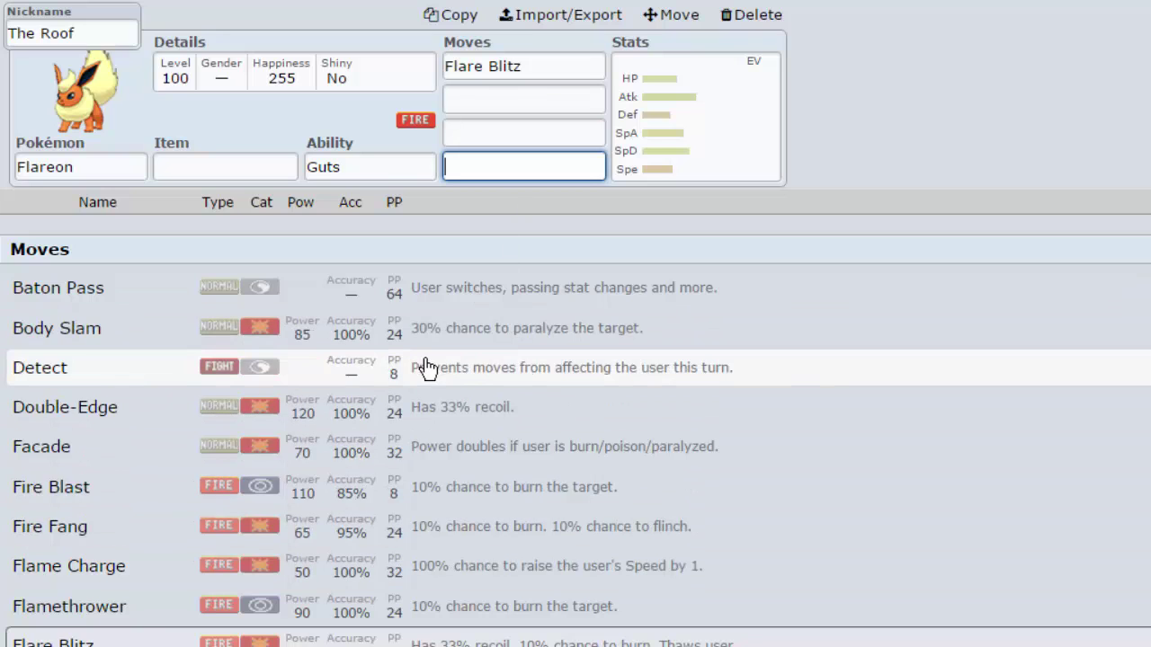
pyautogui.scroll(-6, 440, 405)
pyautogui.scroll(4, 432, 445)
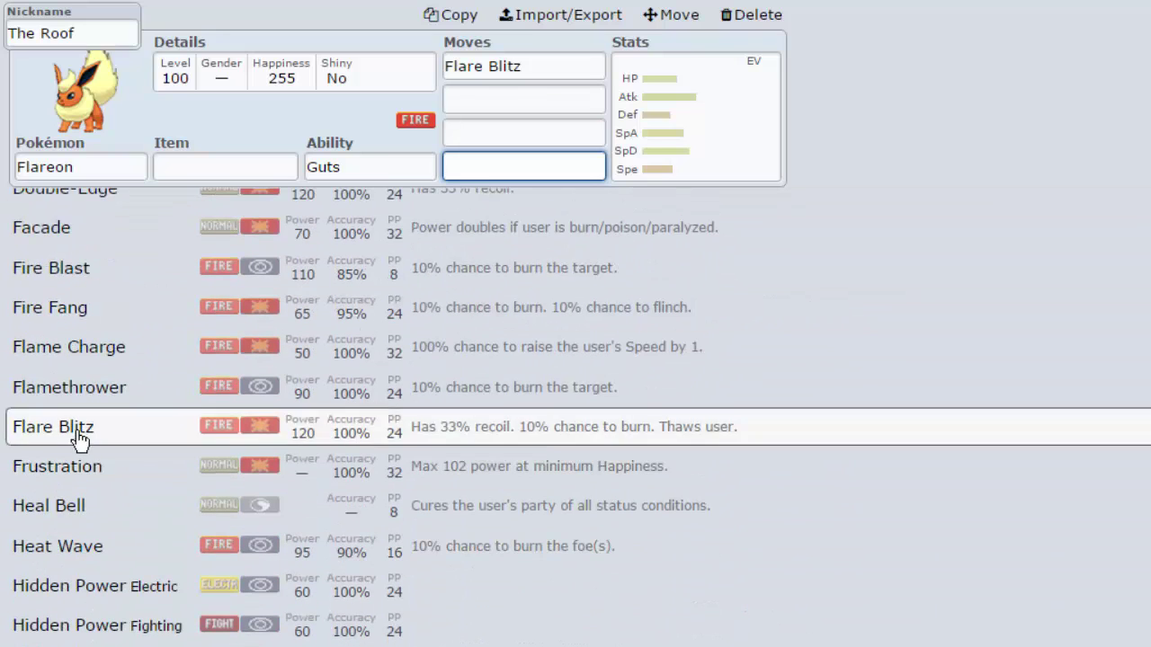
pyautogui.scroll(-5, 319, 534)
pyautogui.click(683, 117)
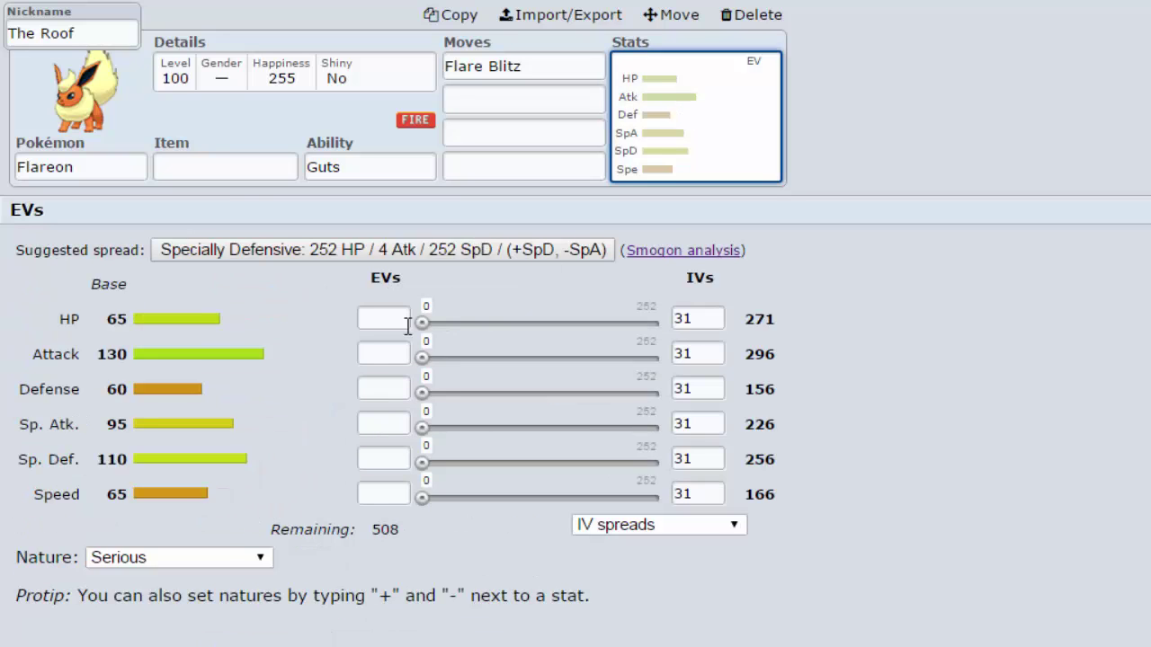
pyautogui.moveTo(420, 323); pyautogui.dragTo(651, 328)
pyautogui.moveTo(422, 464); pyautogui.dragTo(809, 467)
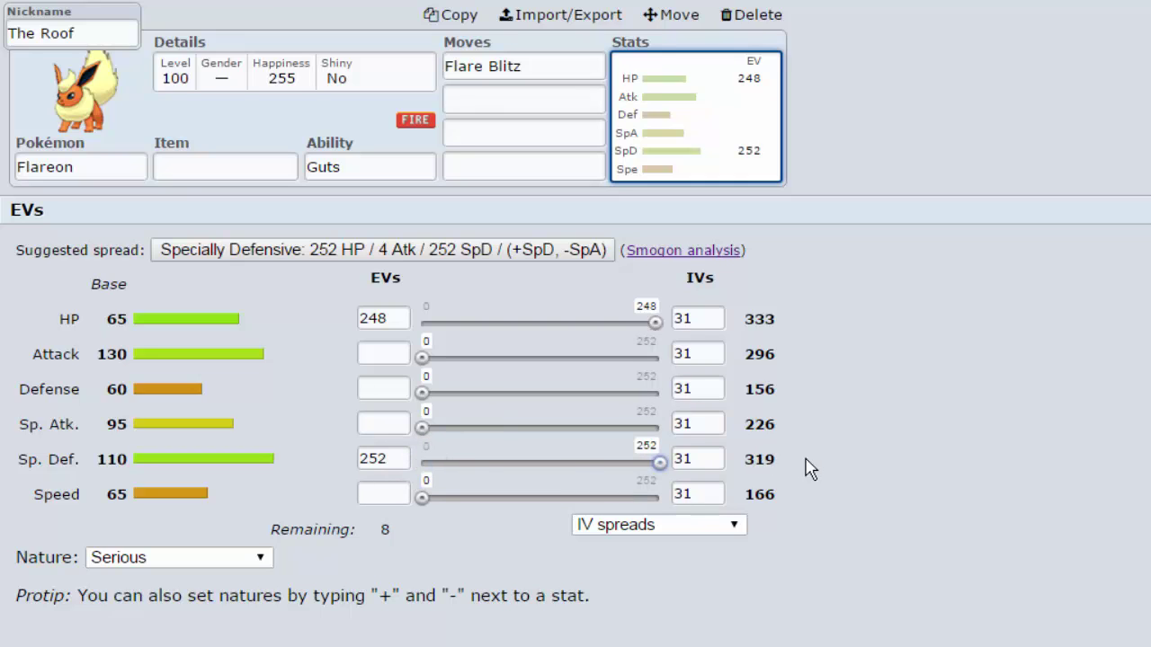
# Step: Give Flareon a Careful nature that raises Sp. Def. and lowers Sp. Atk
pyautogui.click(395, 459)
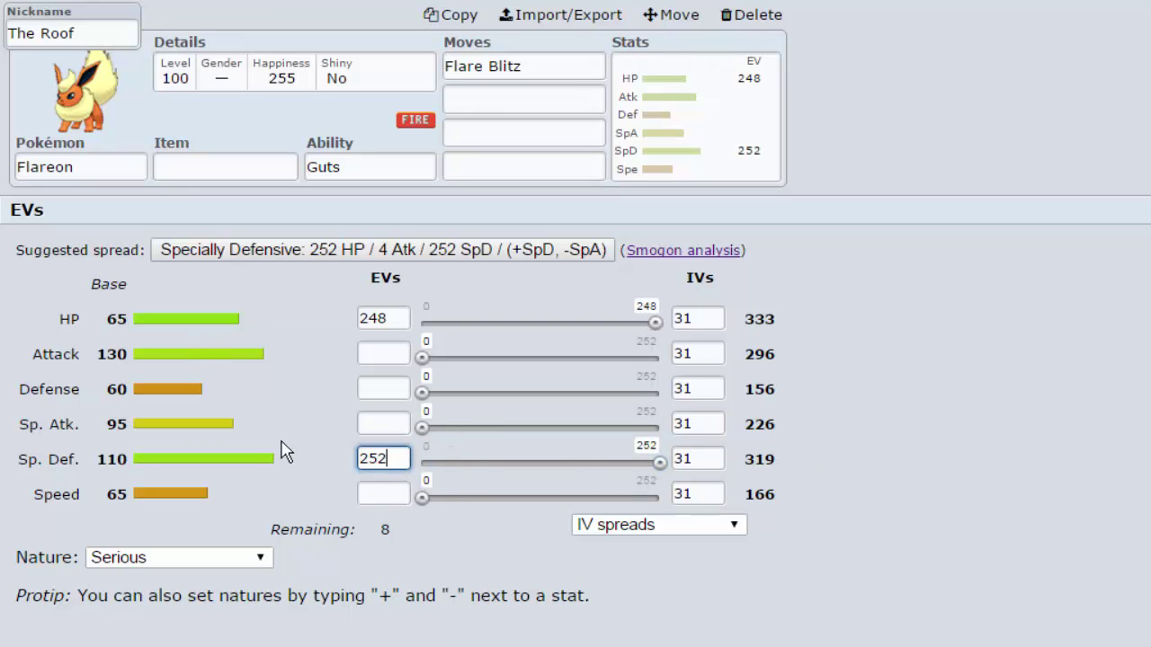
pyautogui.write('+')
pyautogui.click(366, 423)
pyautogui.write('-')
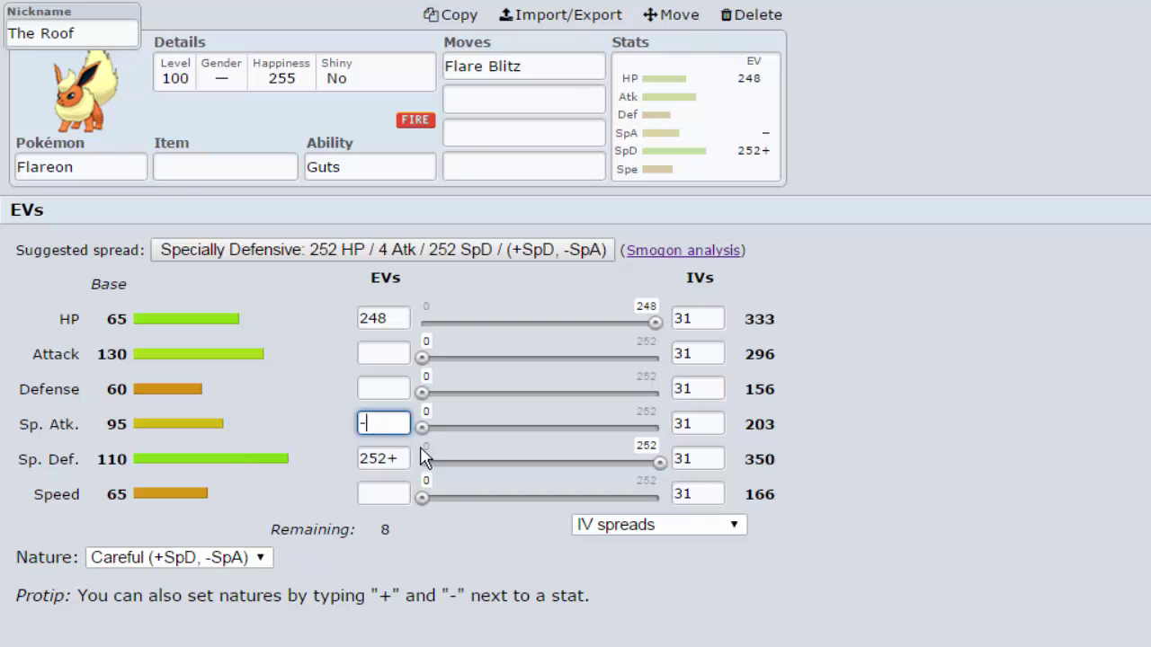
# Step: Return to the list of all teams and look over the Pokémon in team Untitled 206
pyautogui.click(410, 4)
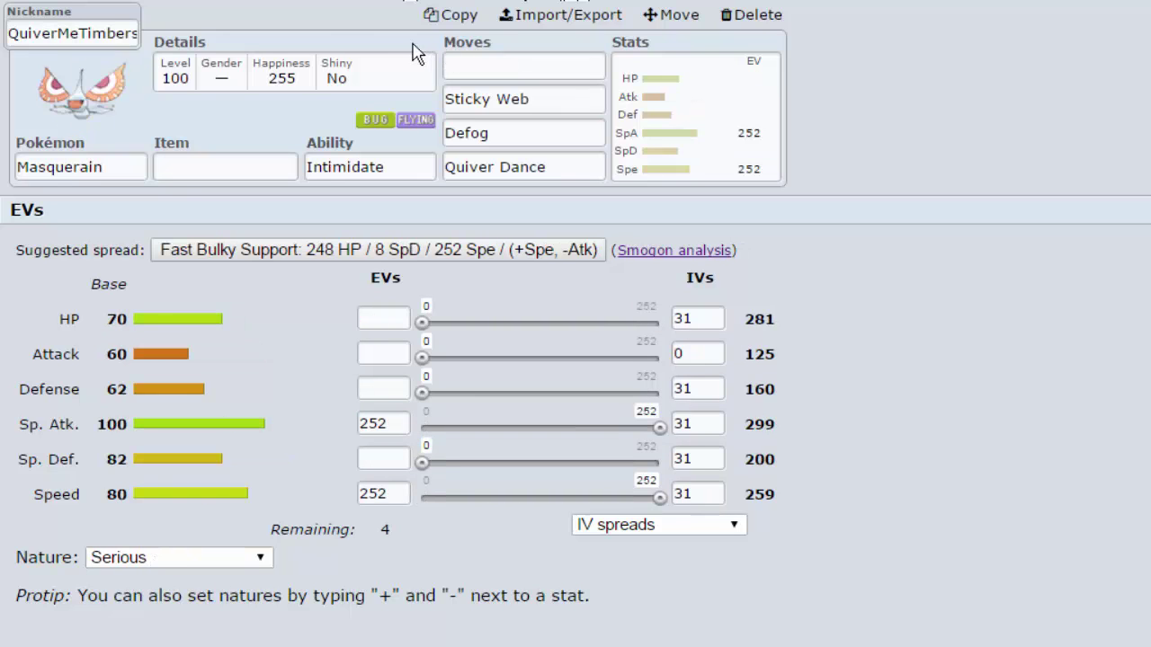
pyautogui.click(301, 3)
pyautogui.click(205, 3)
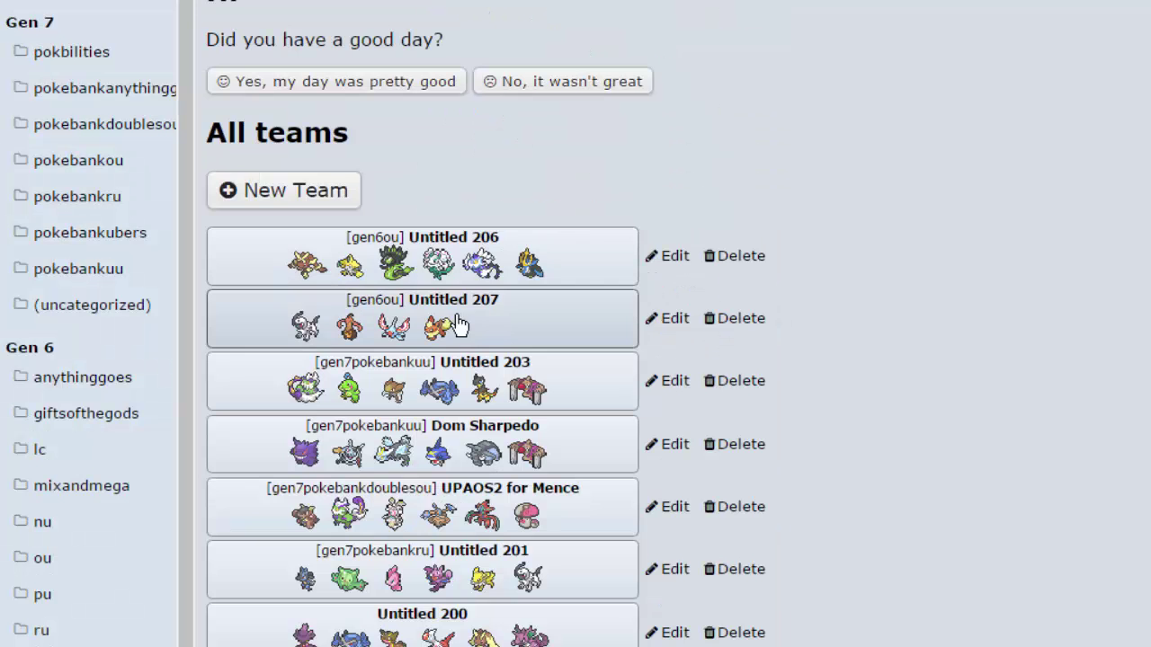
pyautogui.click(447, 326)
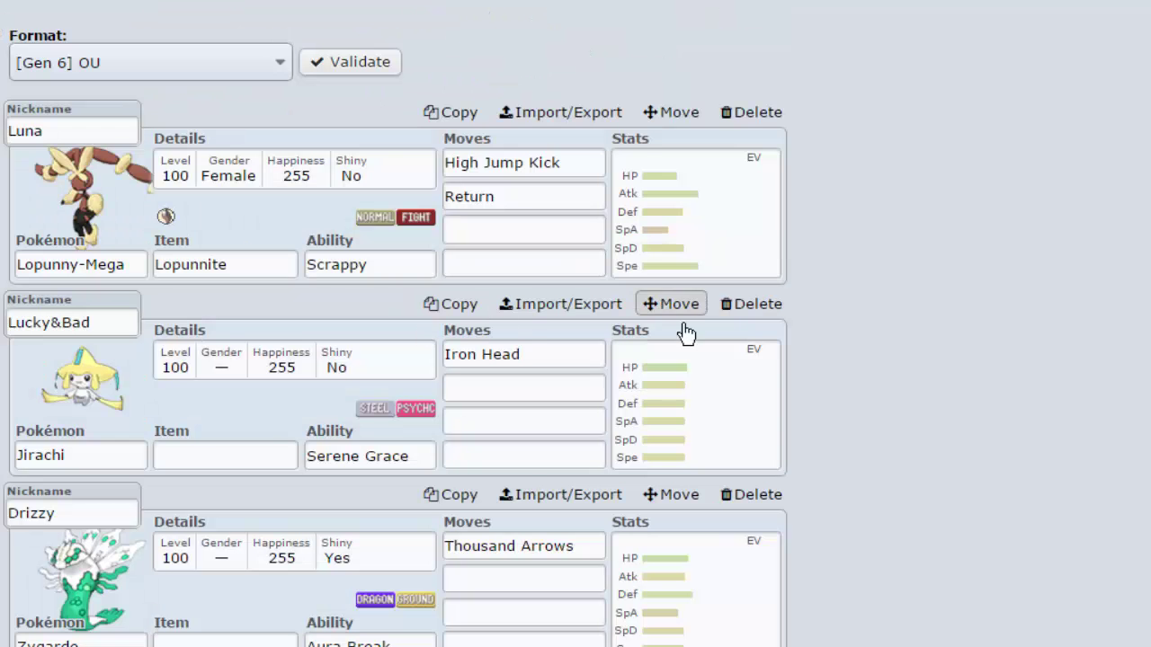
pyautogui.scroll(-4, 709, 441)
# Step: Reopen team Untitled 207 and go back to Flareon's EV spread
pyautogui.click(663, 249)
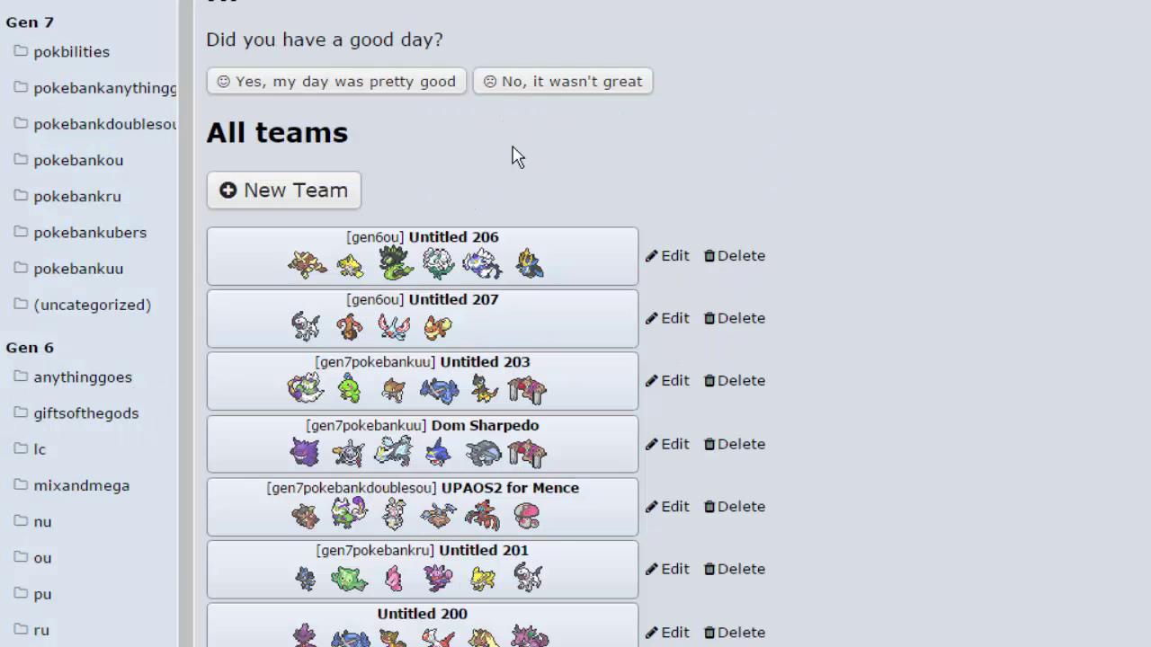
pyautogui.click(424, 333)
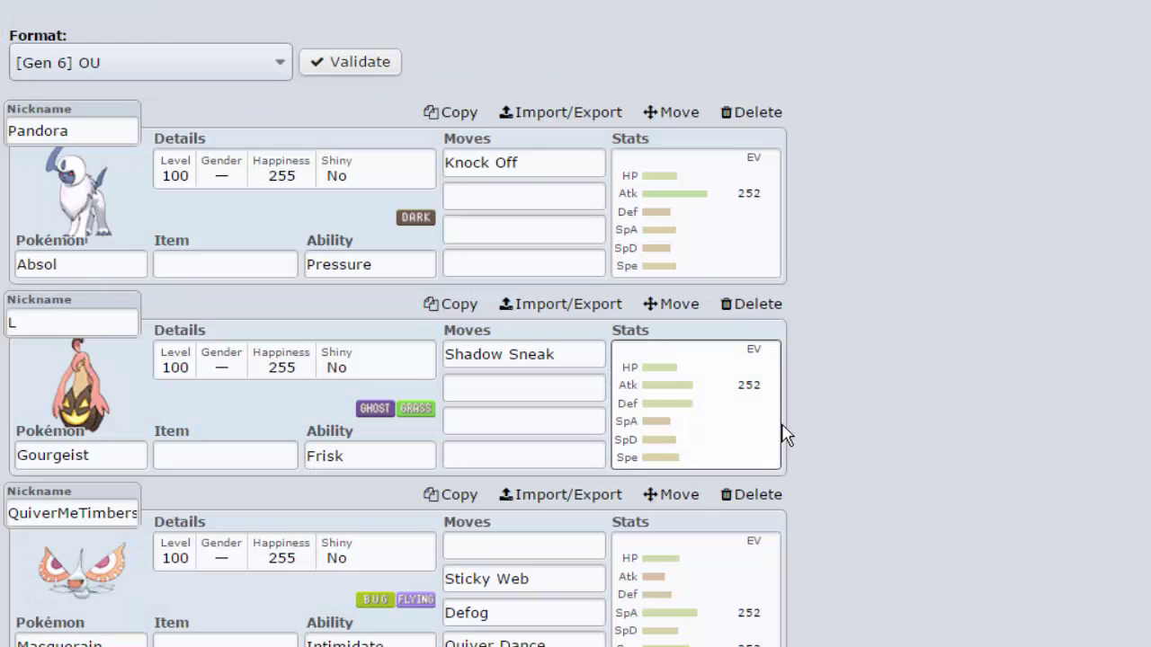
pyautogui.scroll(-1, 783, 436)
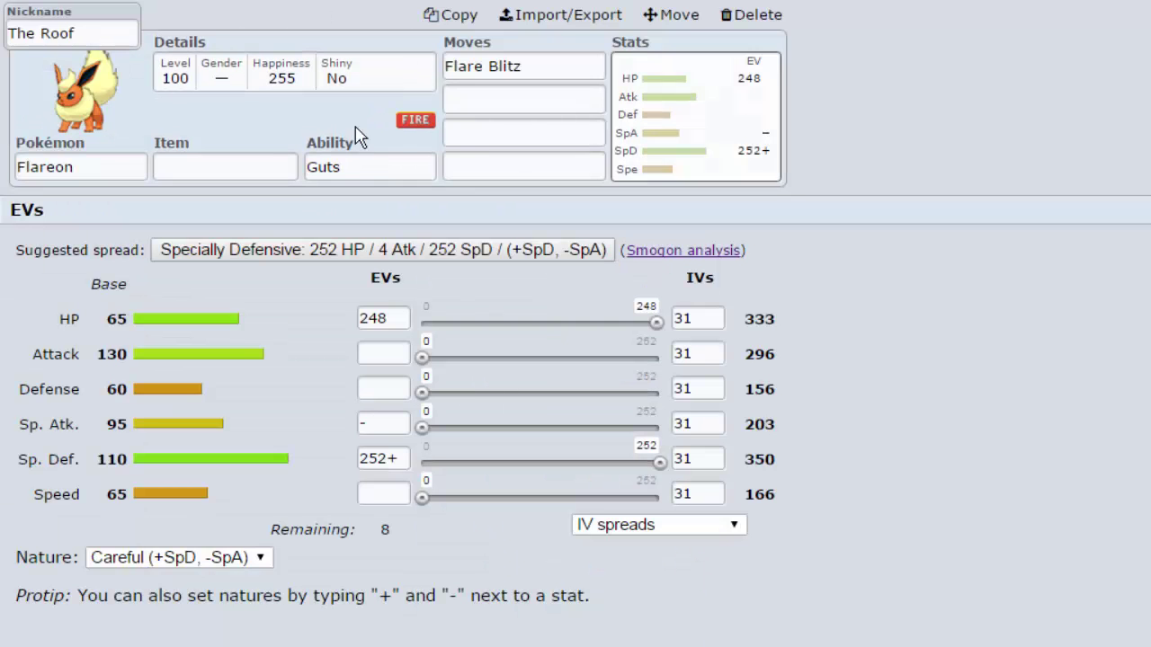
# Step: Change Flareon's ability to Flash Fire
pyautogui.click(503, 135)
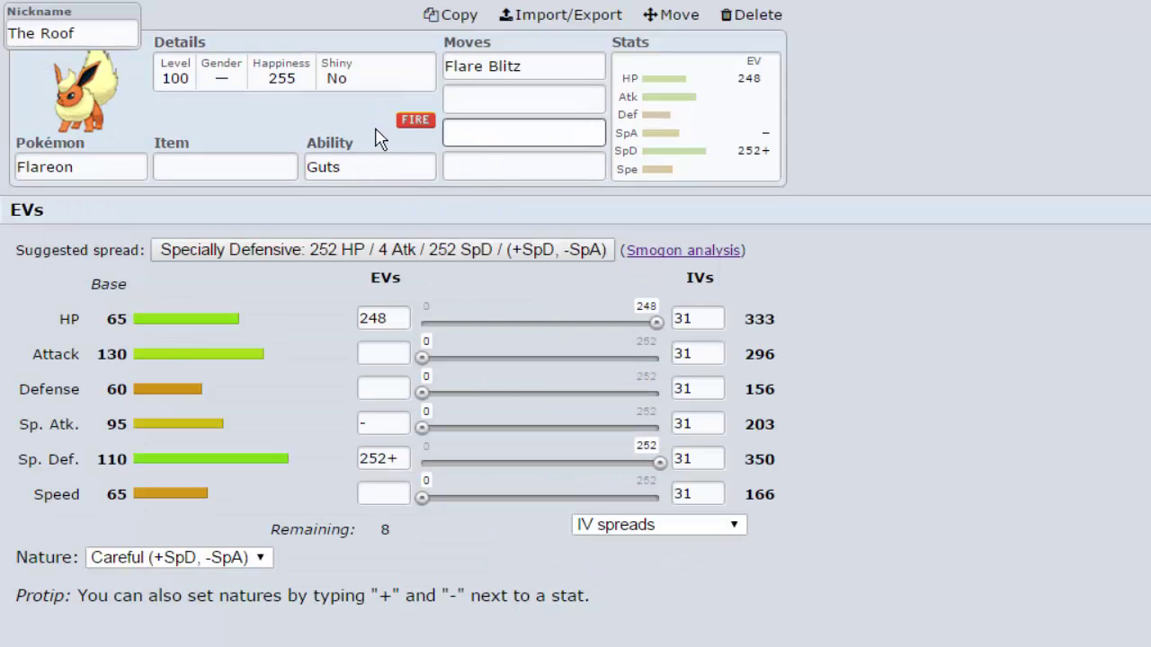
pyautogui.click(534, 66)
pyautogui.click(502, 128)
pyautogui.click(338, 171)
pyautogui.click(172, 293)
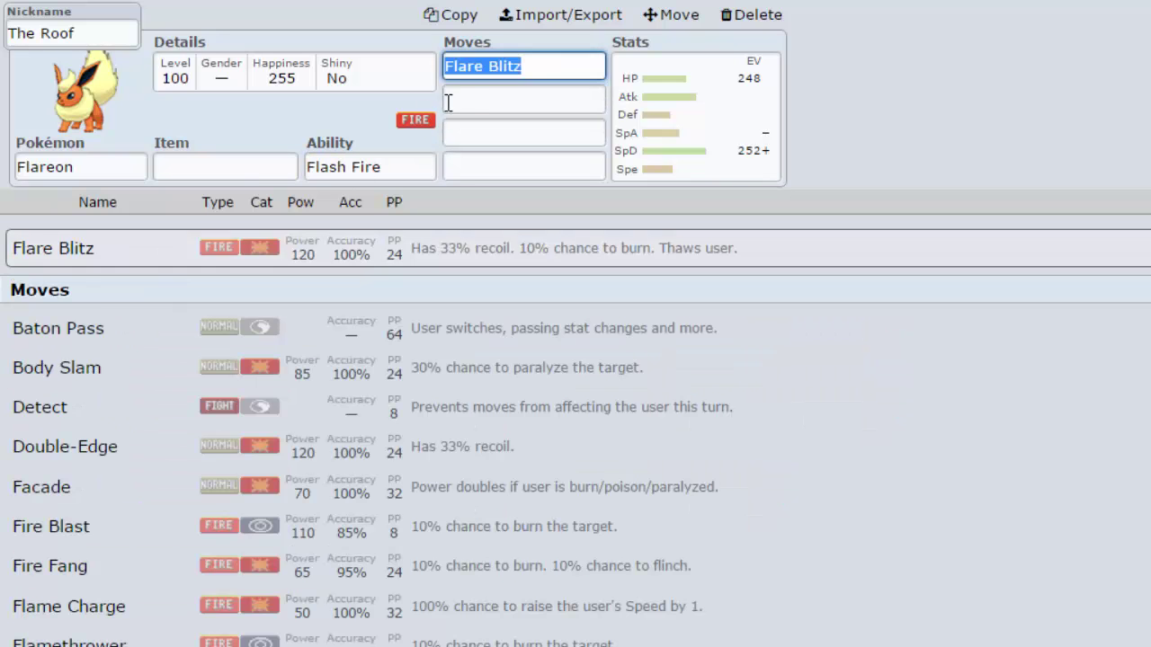
# Step: Look through the moves available for Flareon's second move slot, including those listed as usually useless
pyautogui.click(486, 99)
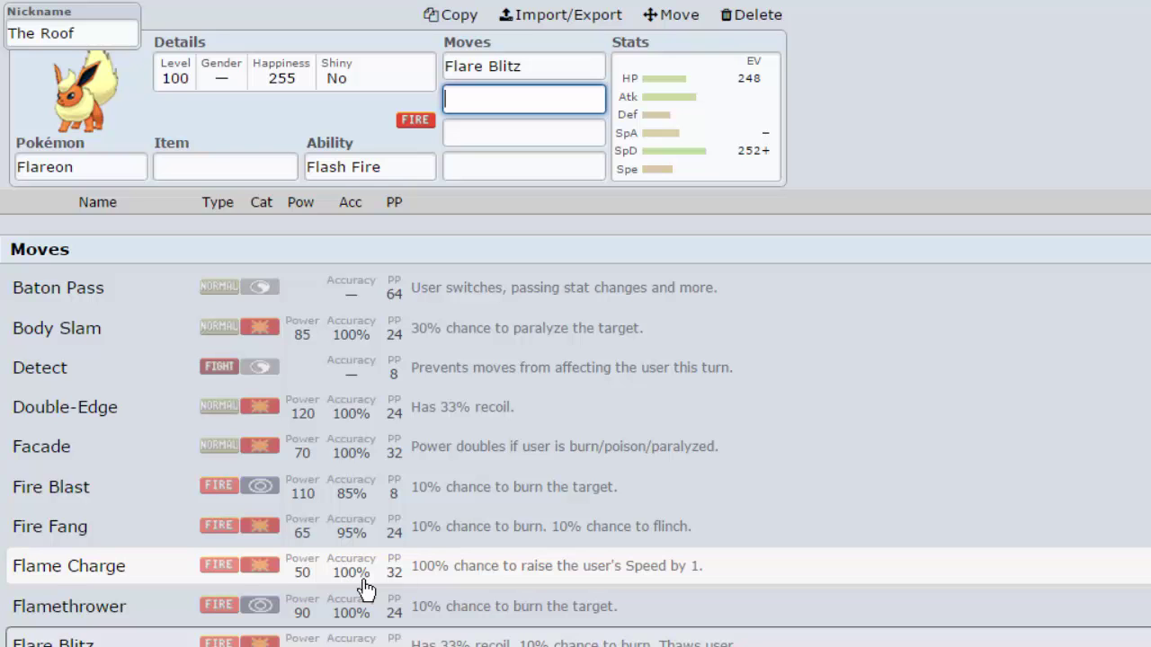
pyautogui.scroll(-8, 364, 589)
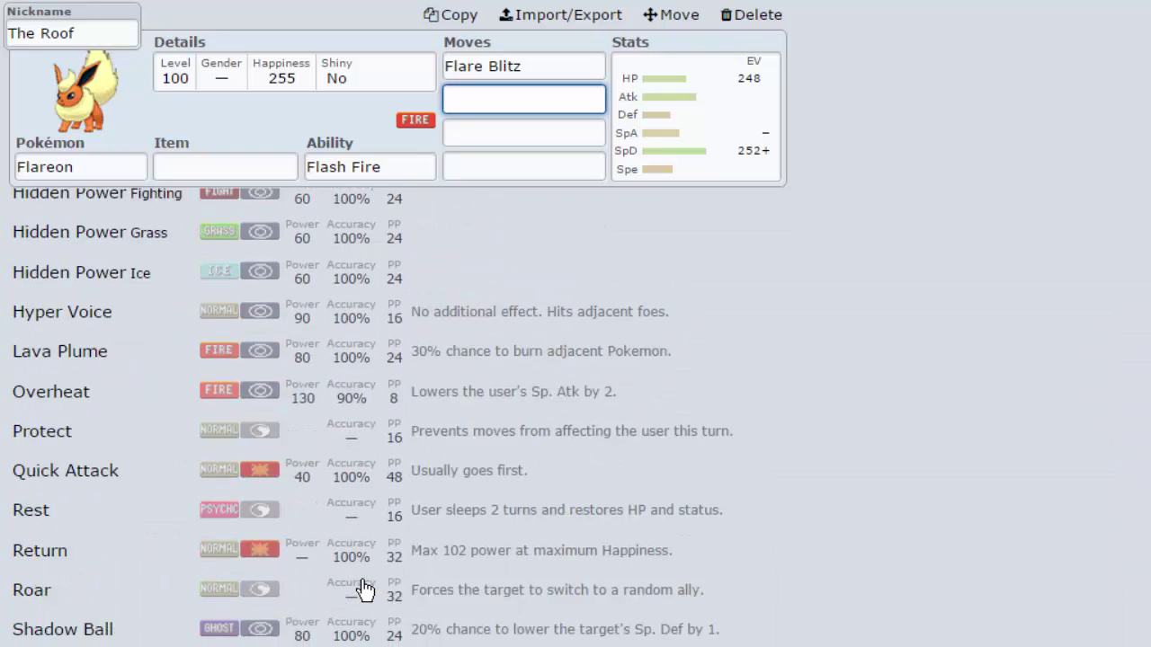
pyautogui.scroll(-5, 364, 589)
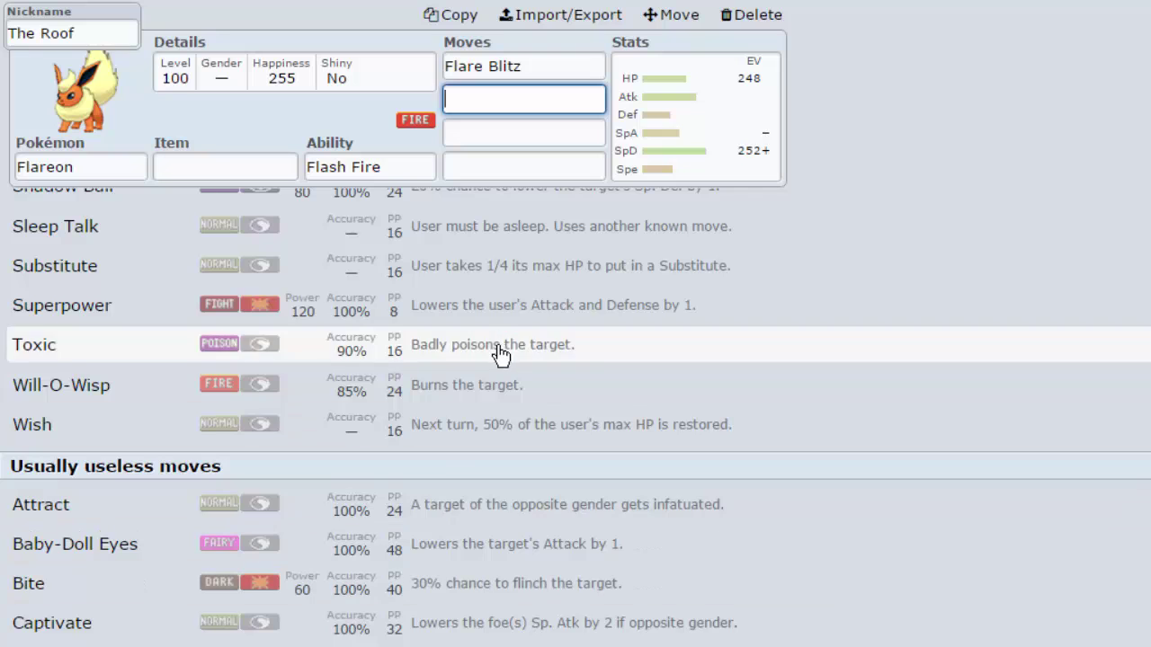
pyautogui.scroll(-4, 499, 359)
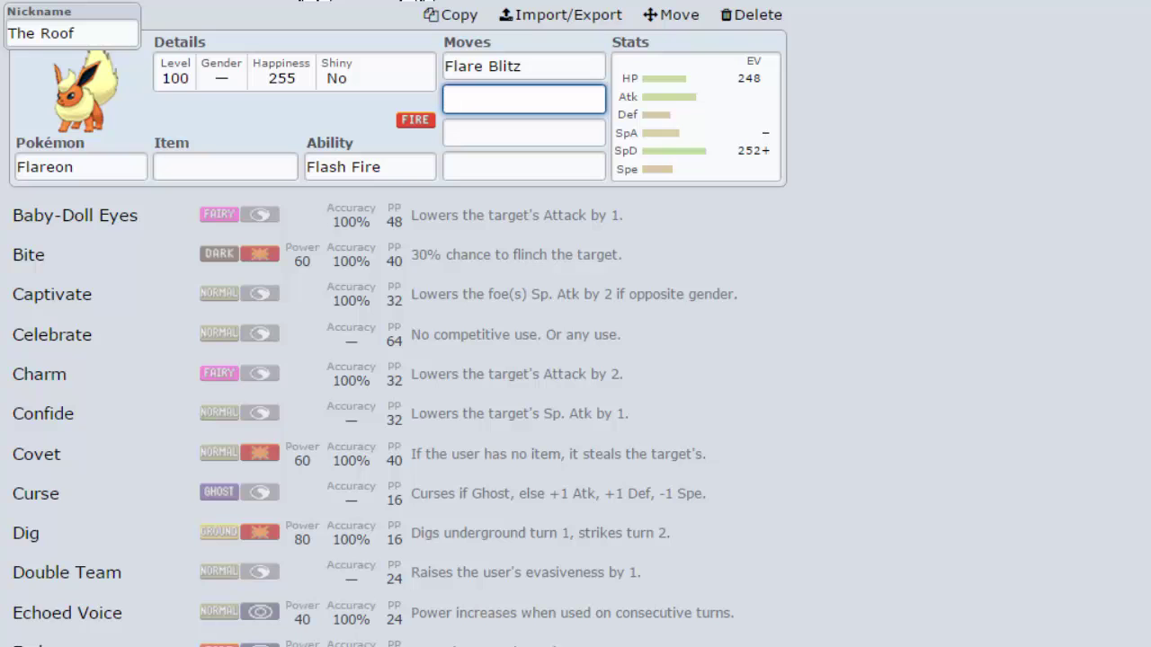
# Step: Go back and forth between the team's members, comparing the sets of Absol, Gourgeist, Masquerain and Flareon
pyautogui.click(417, 1)
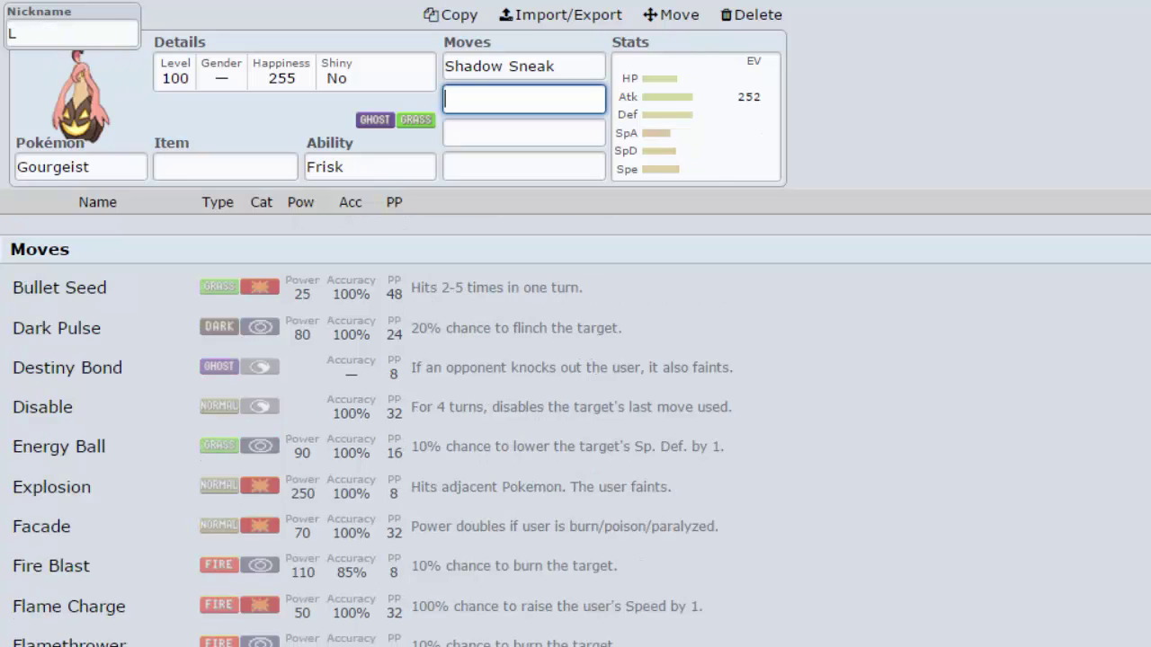
pyautogui.click(314, 1)
pyautogui.click(389, 1)
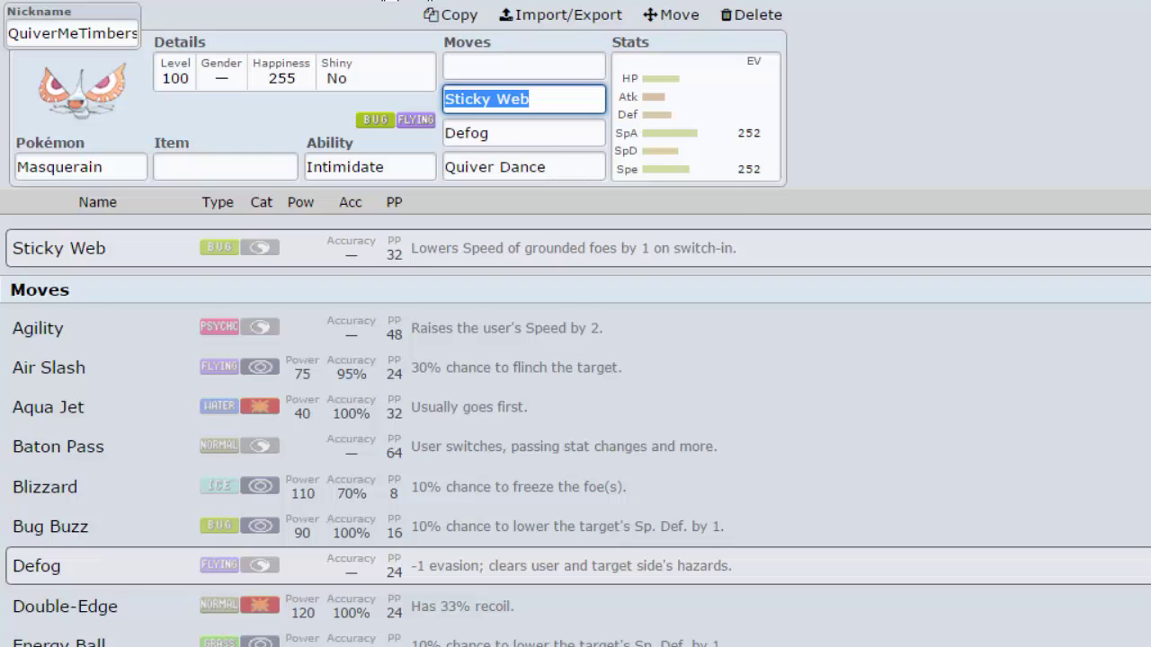
pyautogui.click(450, 1)
pyautogui.click(314, 1)
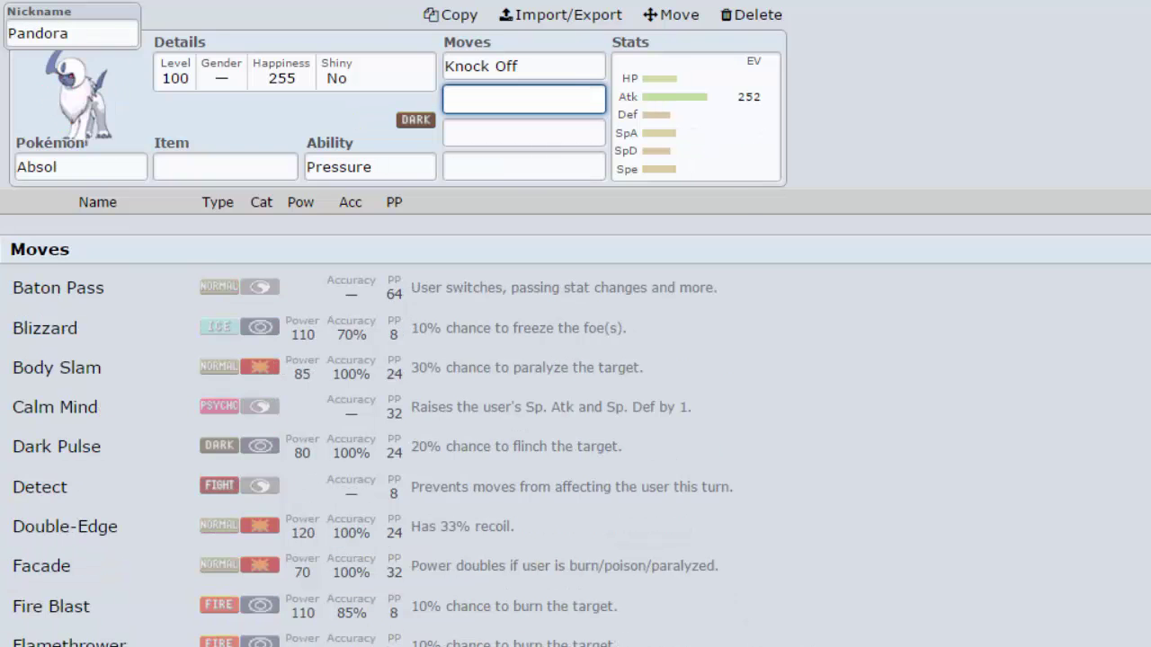
pyautogui.click(389, 0)
pyautogui.click(449, 1)
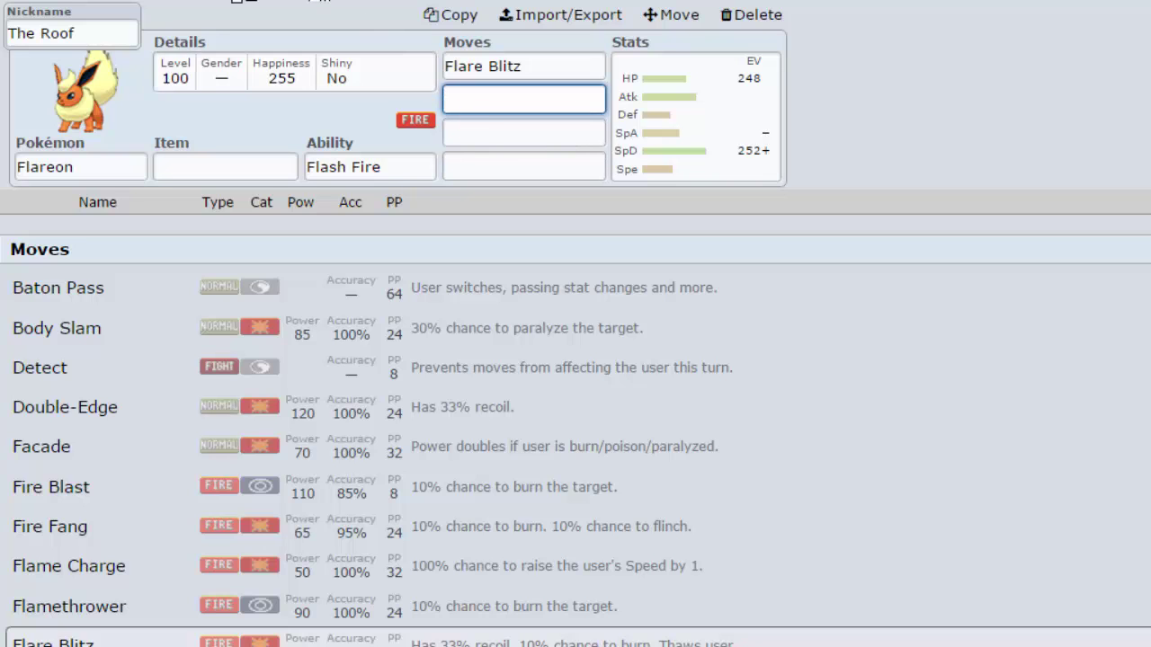
pyautogui.click(270, 1)
pyautogui.click(330, 1)
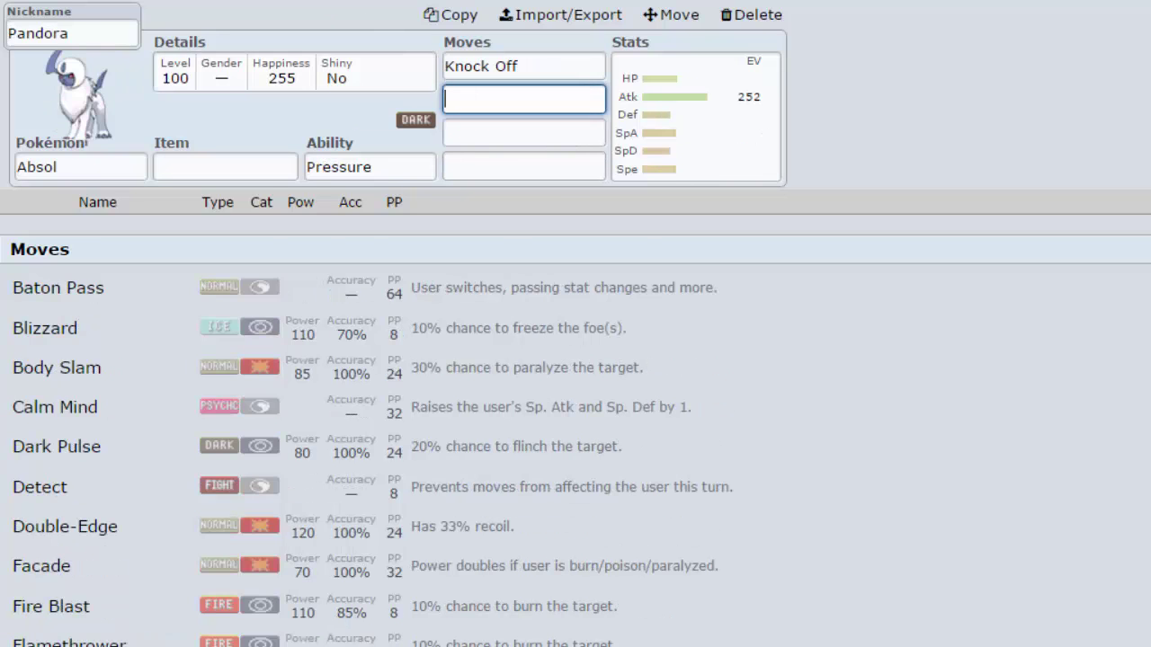
pyautogui.click(389, 1)
pyautogui.click(450, 1)
pyautogui.click(175, 1)
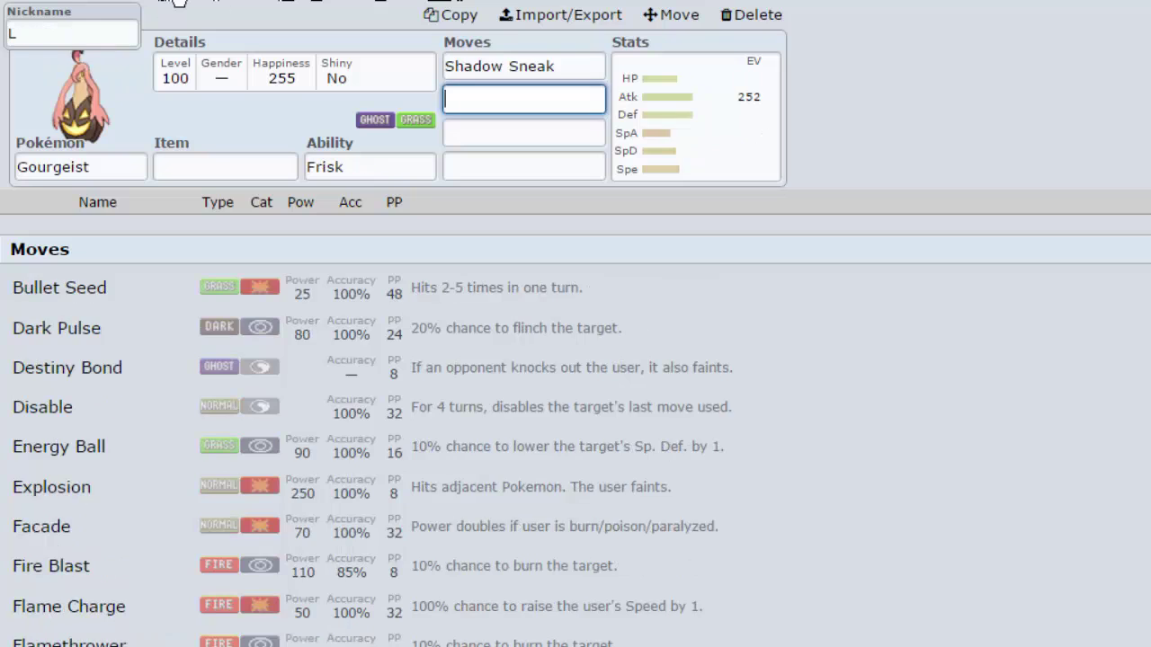
pyautogui.click(243, 1)
pyautogui.click(441, 1)
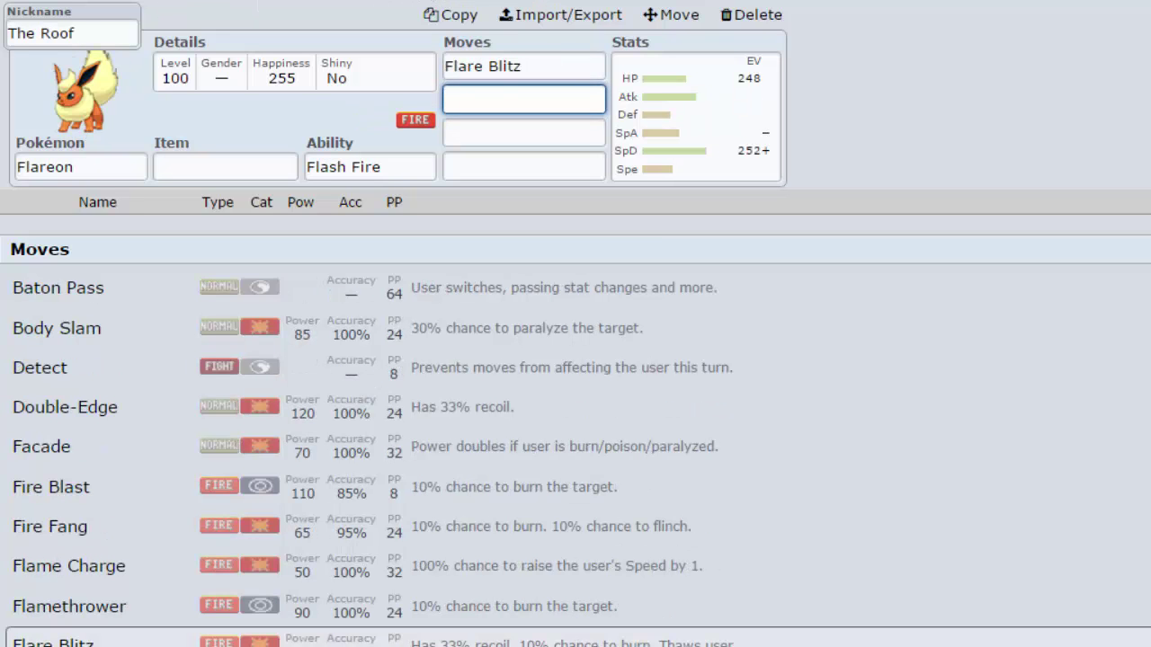
# Step: Leave Flareon's set, open the team with Mega Lopunny and look over its Pokémon down to Zygarde's moves
pyautogui.click(117, 1)
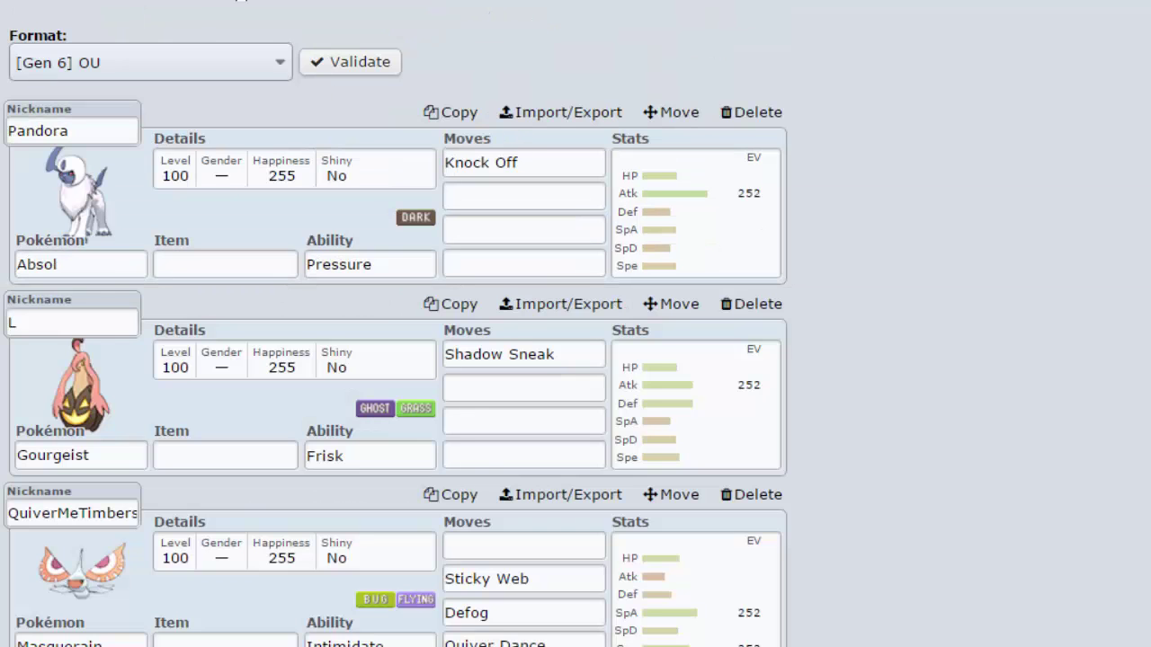
pyautogui.click(117, 1)
pyautogui.click(522, 261)
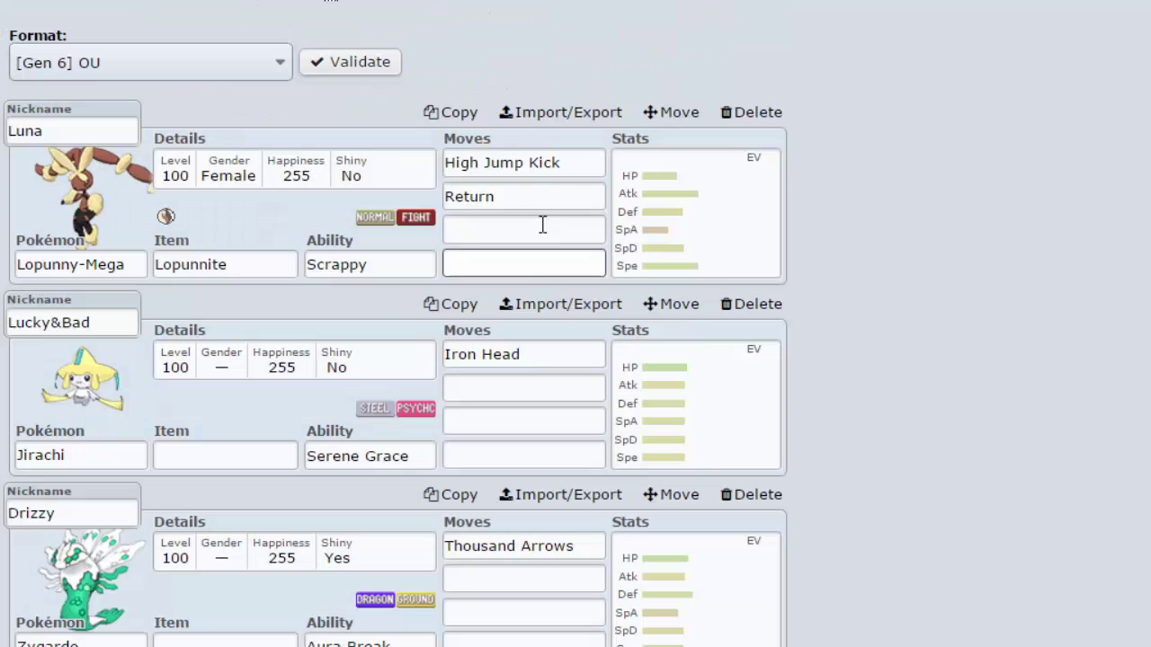
pyautogui.scroll(-4, 180, 545)
pyautogui.scroll(4, 92, 260)
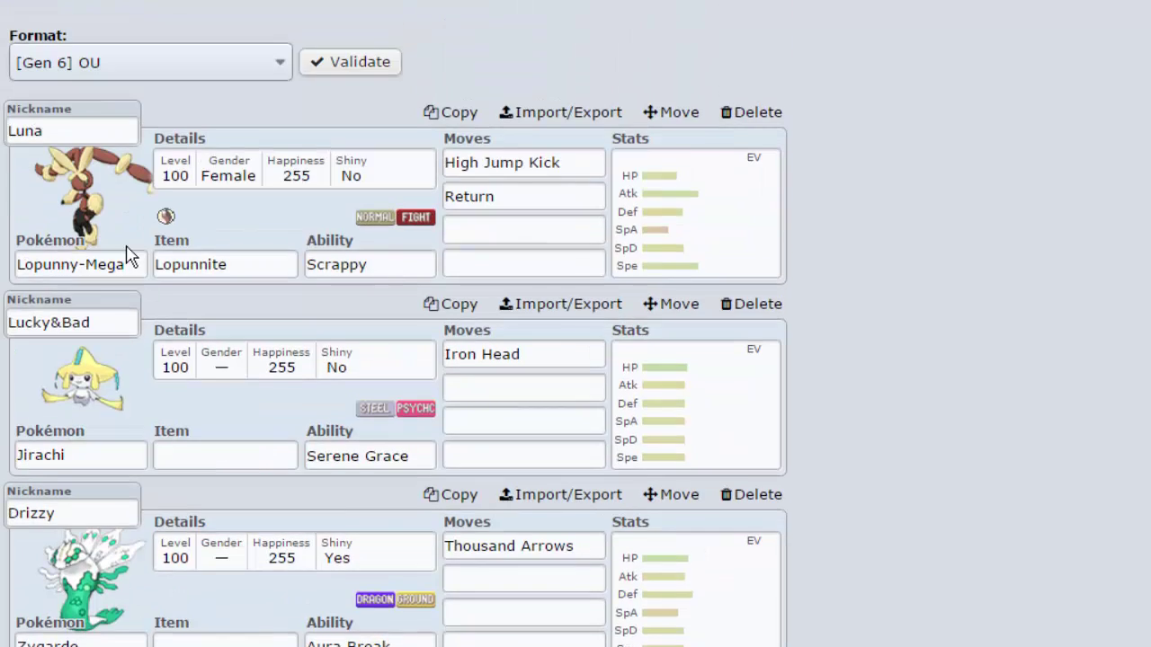
pyautogui.scroll(-4, 92, 260)
pyautogui.scroll(4, 377, 504)
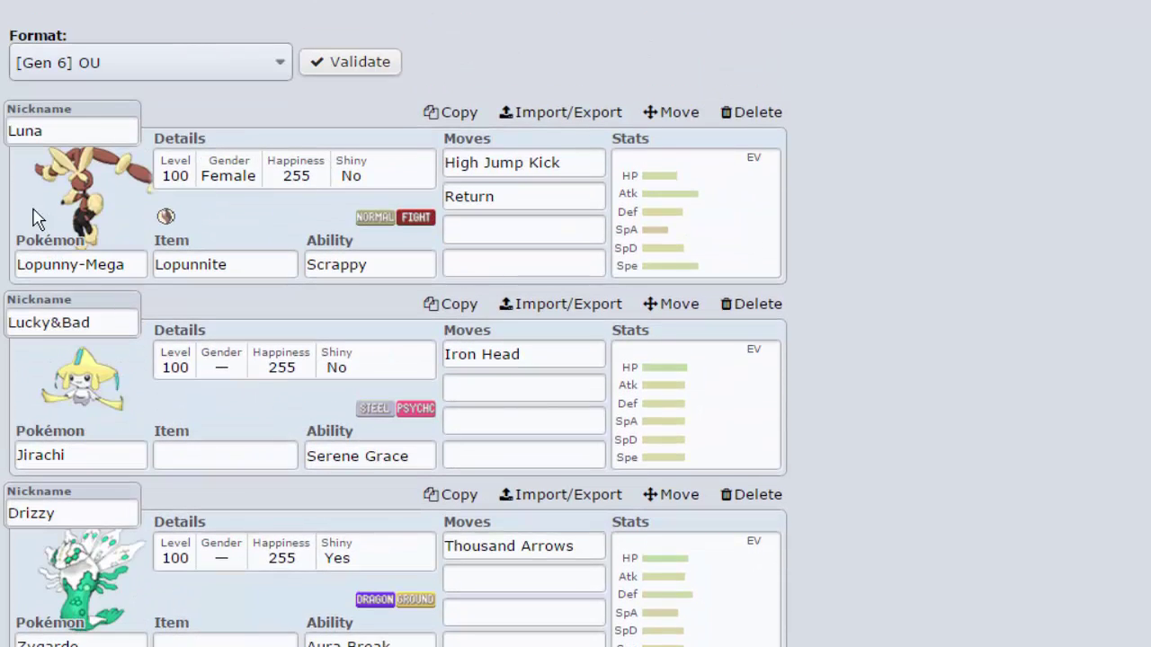
pyautogui.scroll(-4, 404, 282)
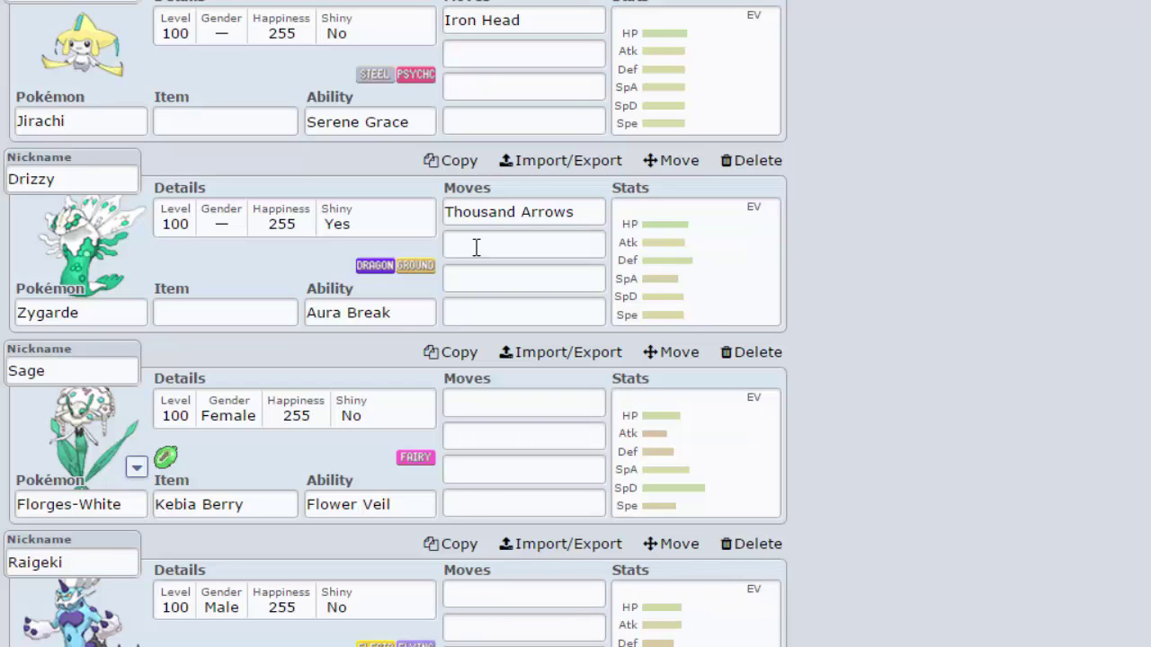
pyautogui.click(516, 244)
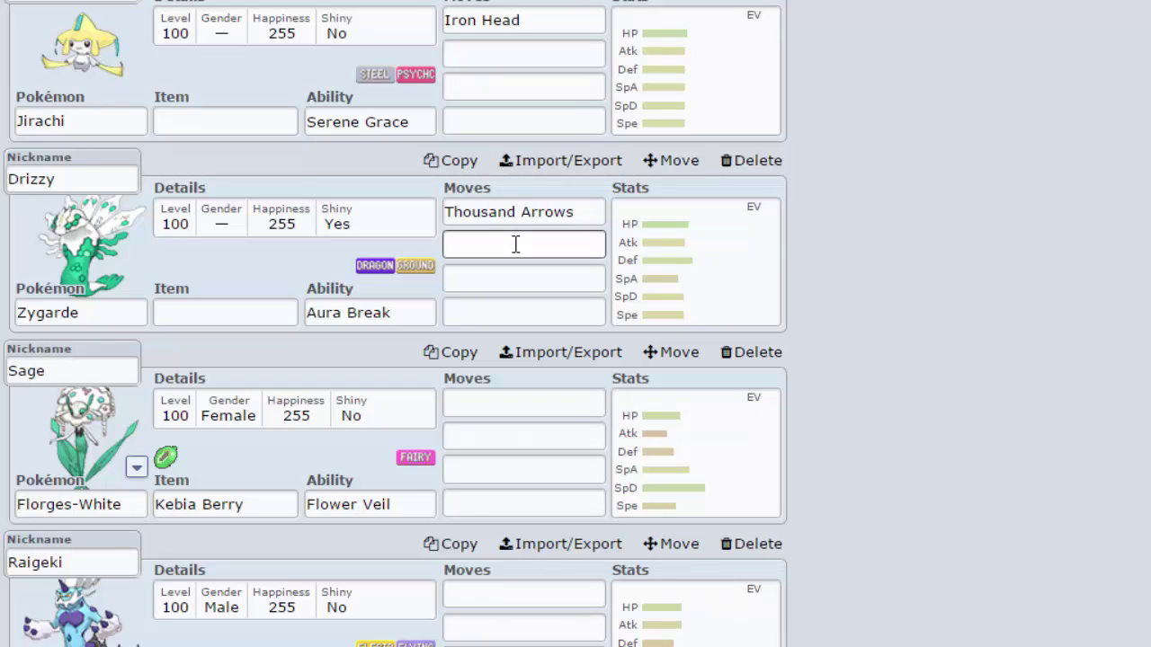